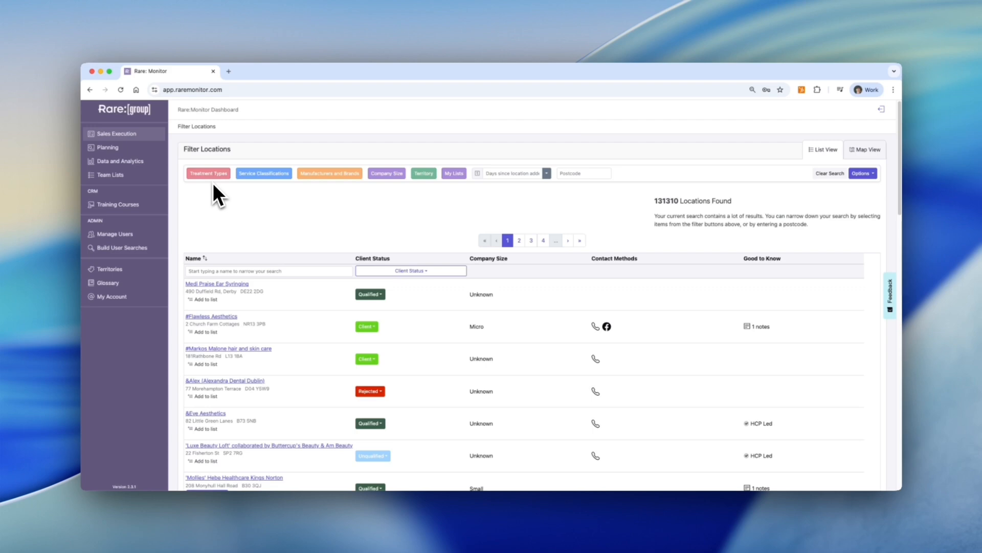
Browse the Service Classifications filter options and close the panel
left_click(258, 174)
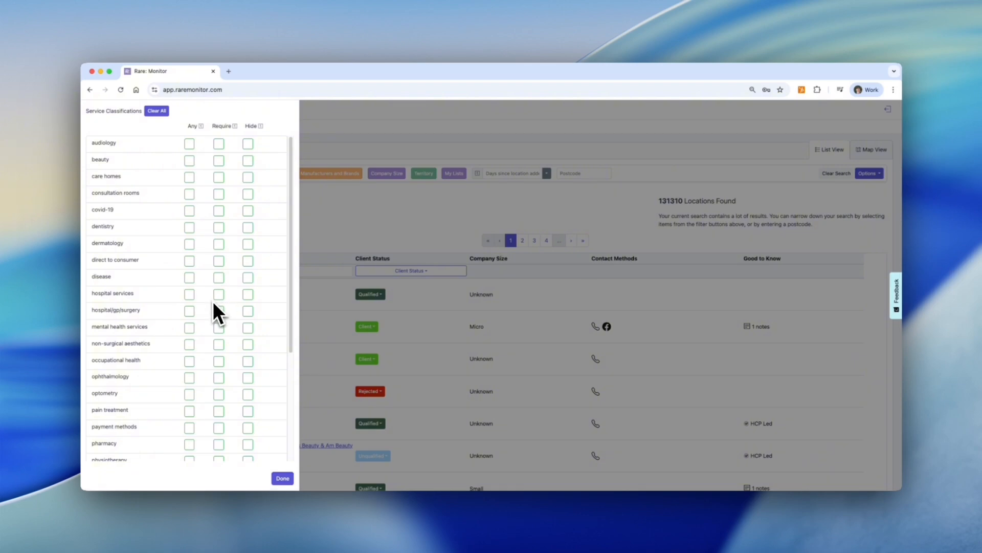
left_click_drag(292, 269, 285, 250)
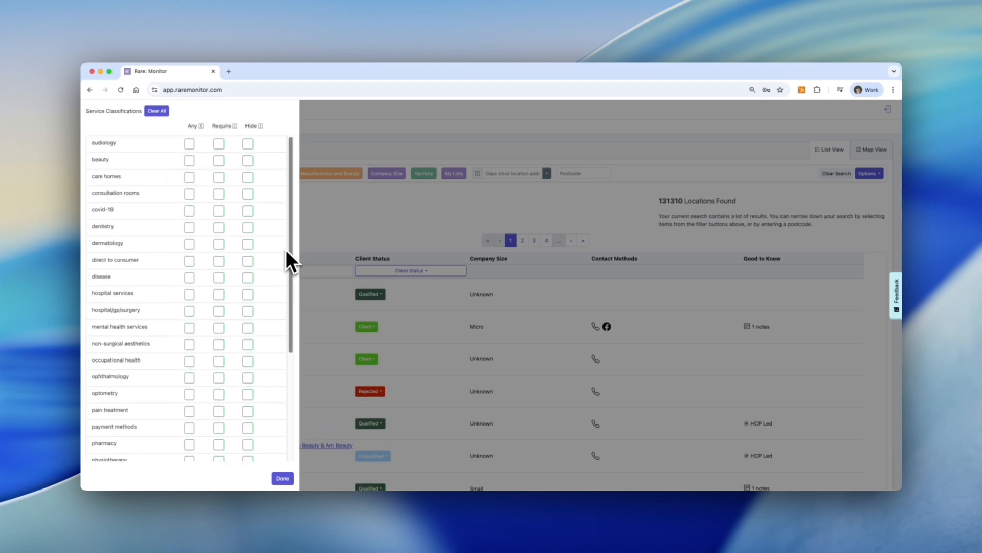
left_click(158, 116)
left_click(358, 197)
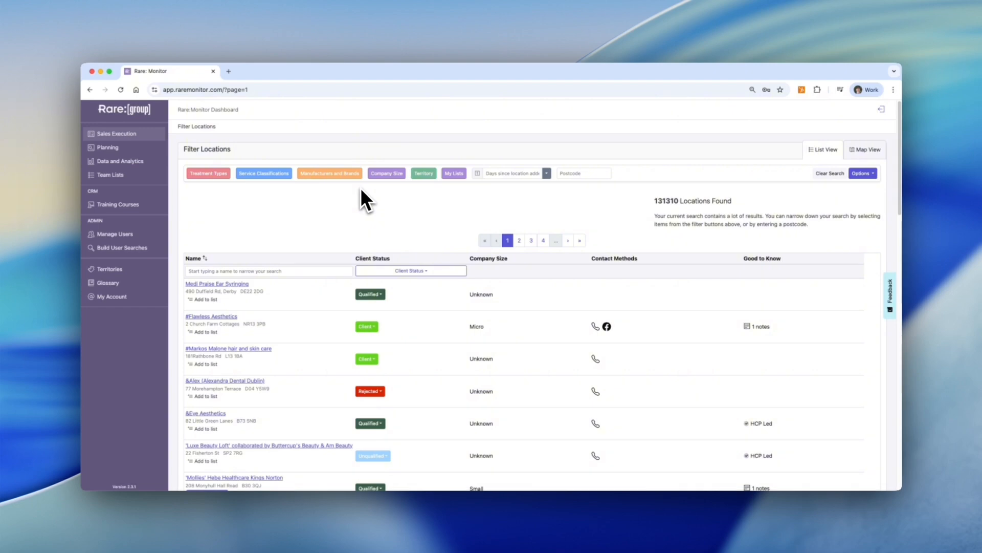
Browse the Manufacturers and Brands filter, expanding Alma Lasers to view its sub-brands
left_click(346, 176)
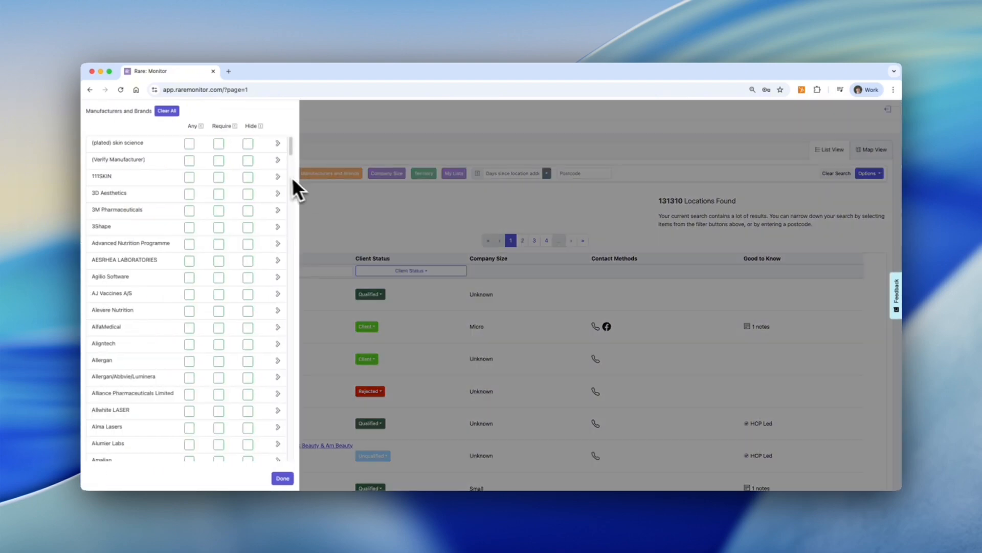
left_click_drag(289, 146, 291, 158)
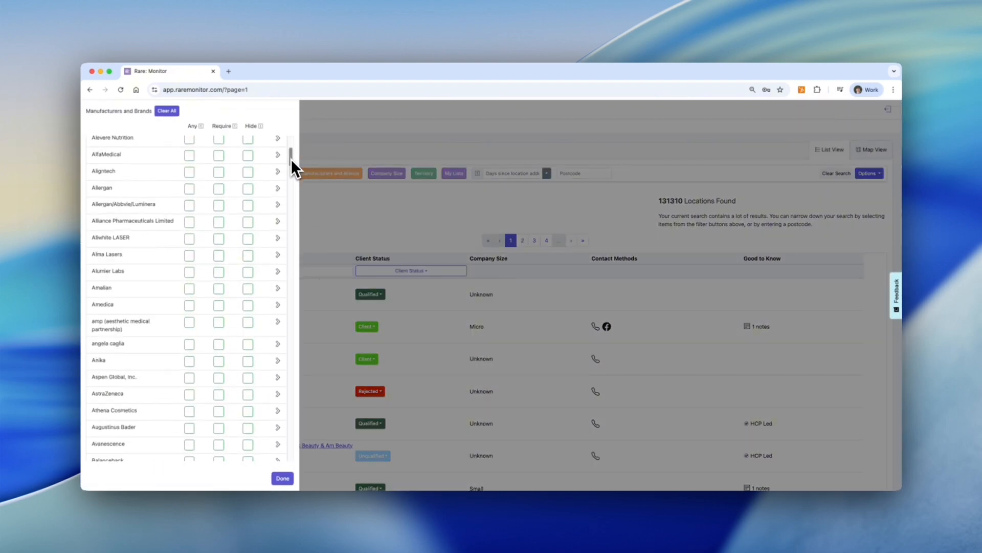
left_click(277, 254)
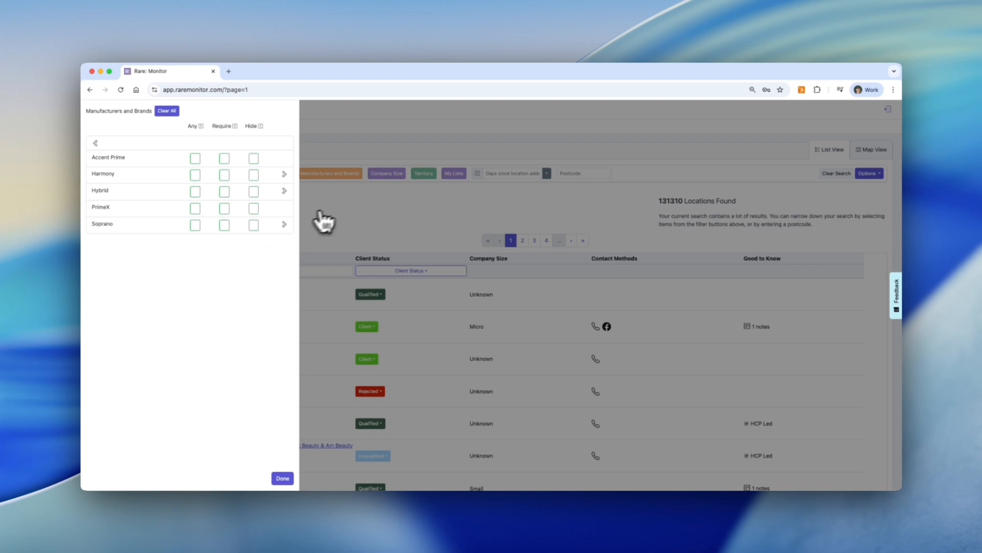
left_click(472, 232)
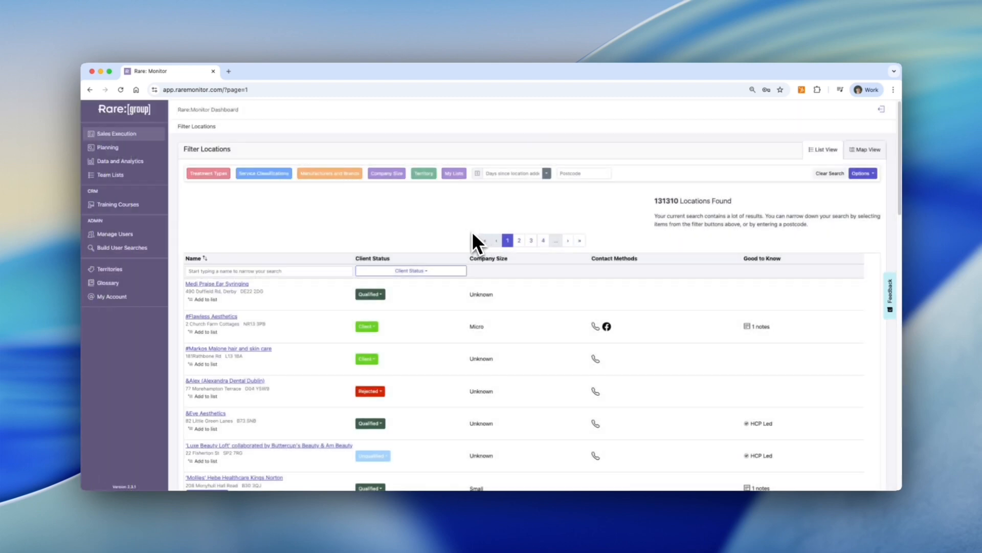
Review the Company Size and Territory filter options, closing each panel
left_click(396, 174)
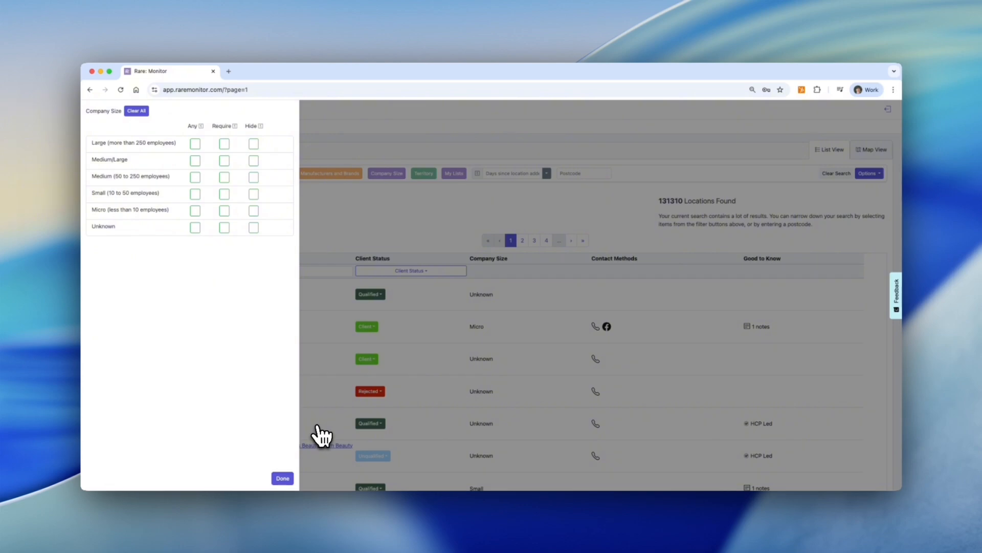
left_click(282, 478)
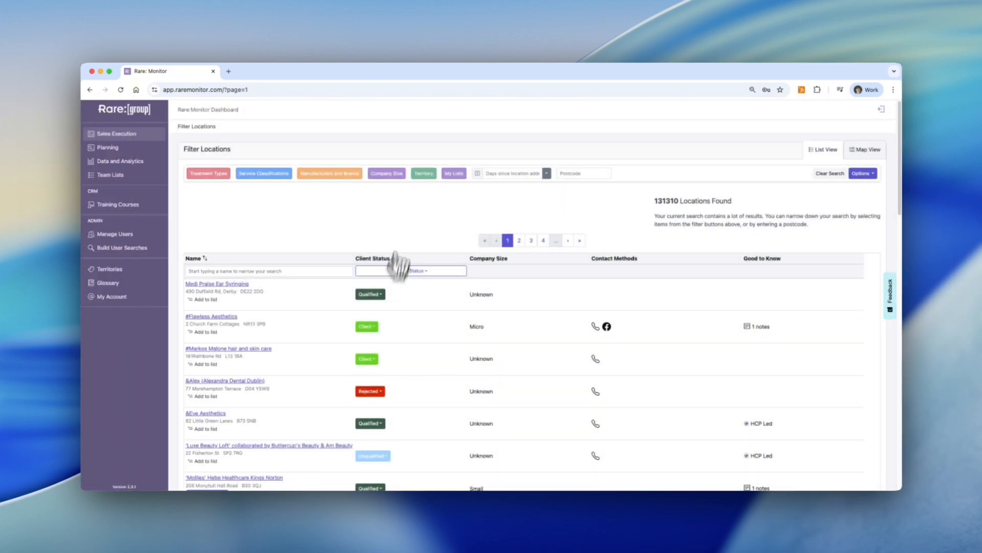
left_click(423, 175)
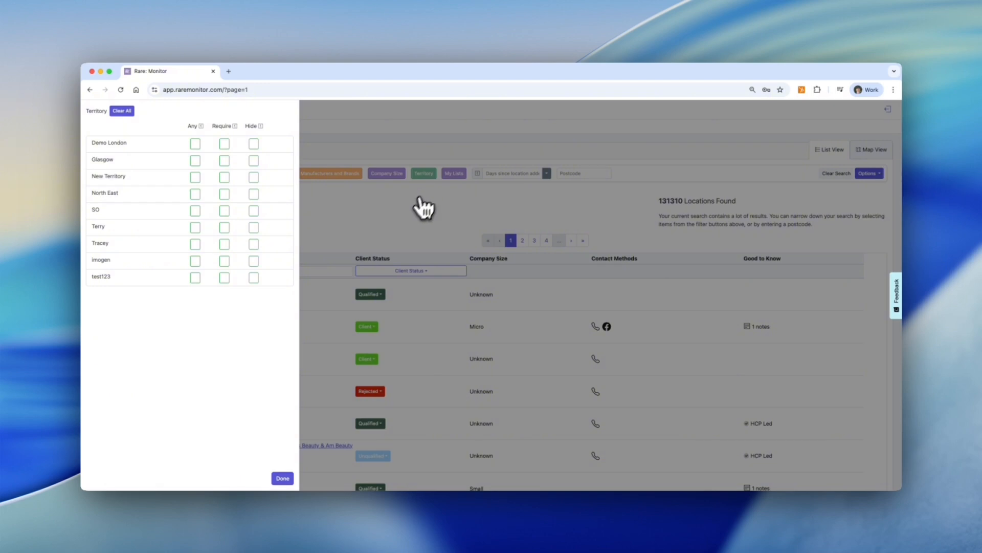
left_click(283, 478)
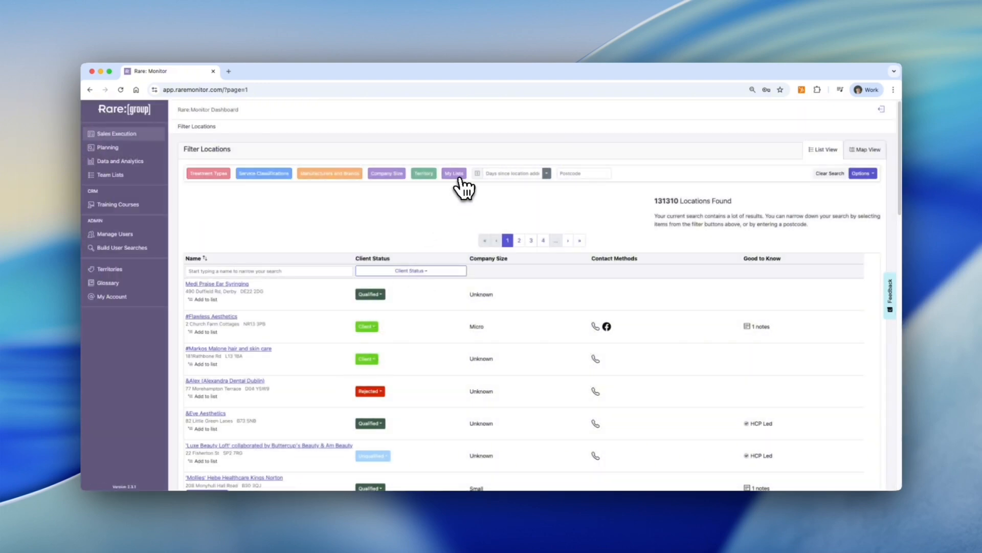
Review the My Lists filter options and close the panel
left_click(459, 176)
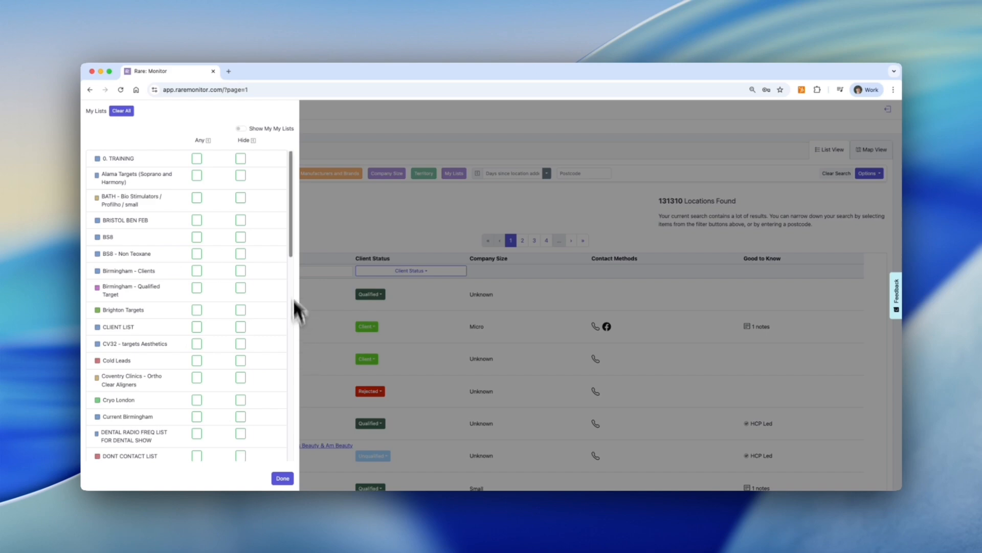
left_click_drag(291, 244, 294, 198)
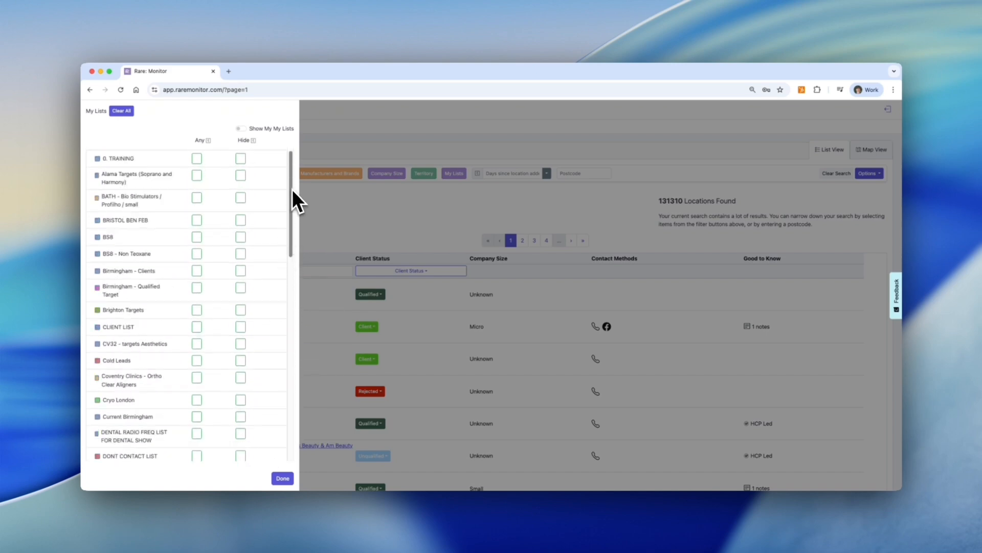
left_click(282, 478)
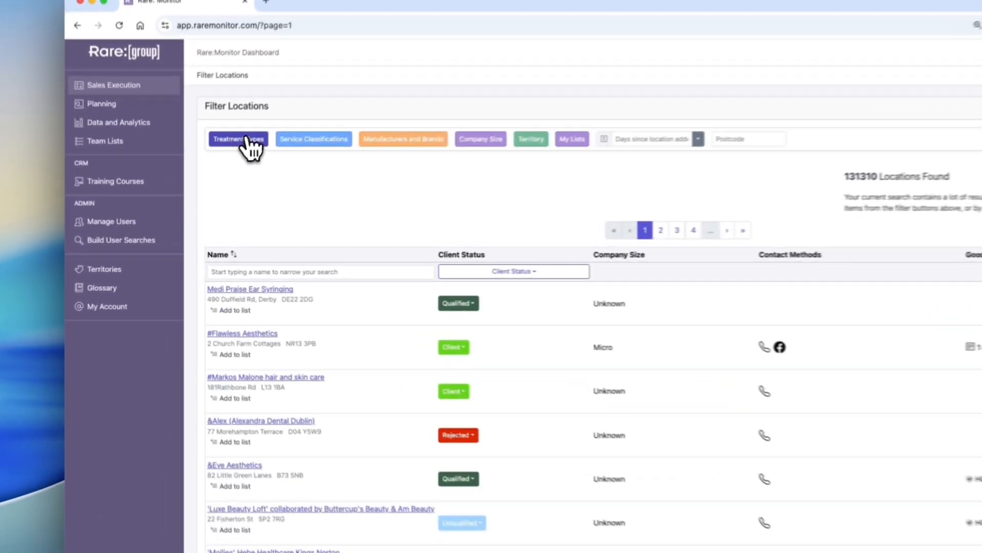
Open the Treatment Types filter and require bio stimulator, botulinum toxin and chemical peels
left_click(210, 174)
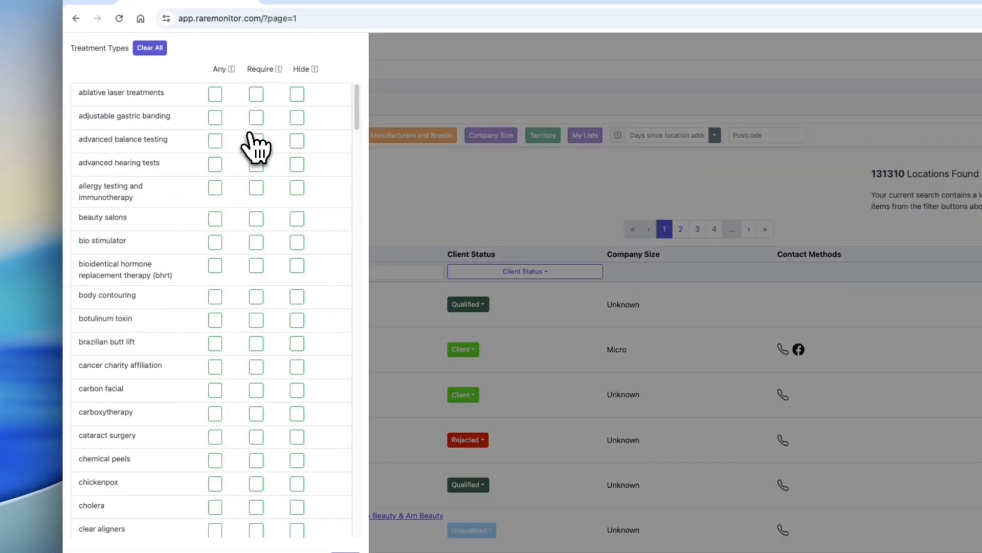
left_click(256, 242)
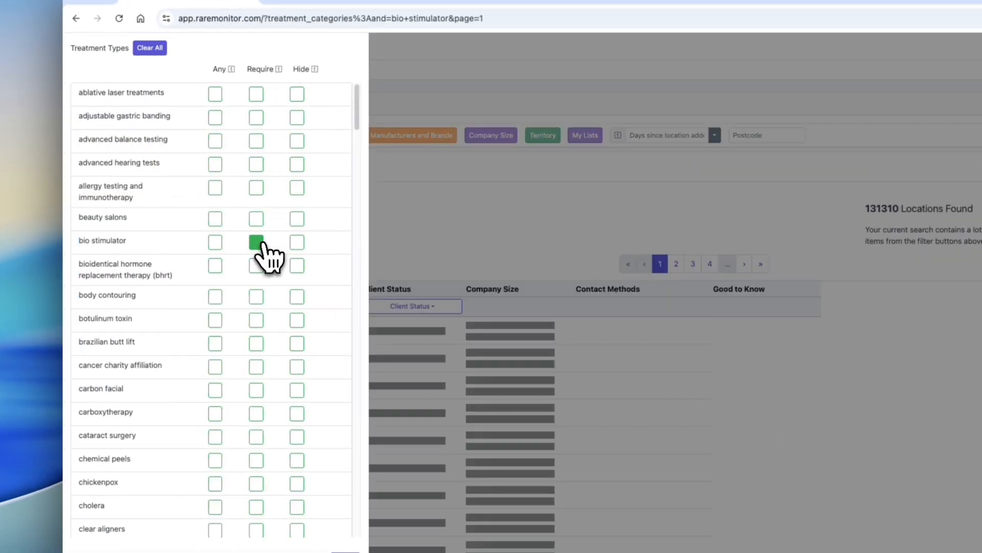
left_click(257, 320)
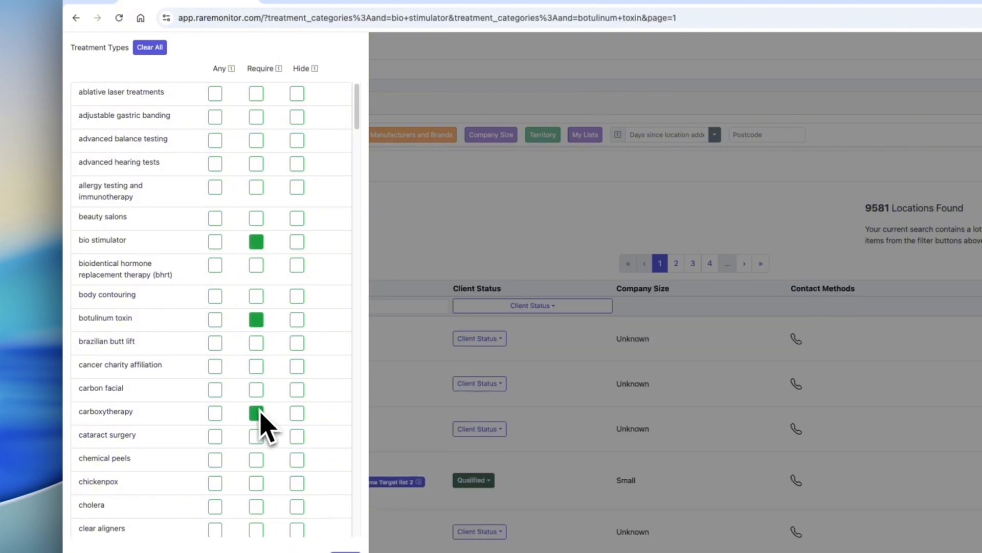
left_click(256, 460)
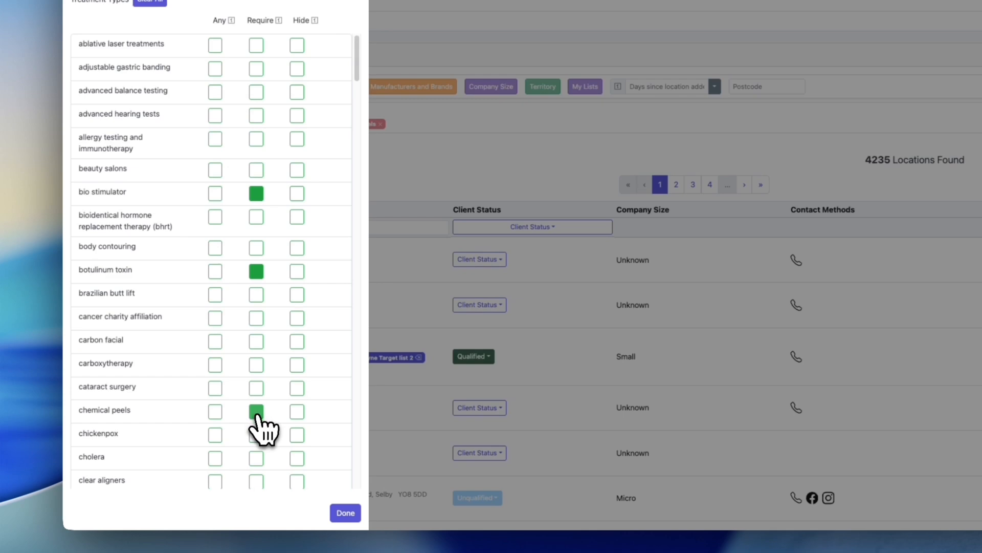
Clear the Require selections for chemical peels, botulinum toxin and bio stimulator
left_click(257, 411)
left_click(256, 271)
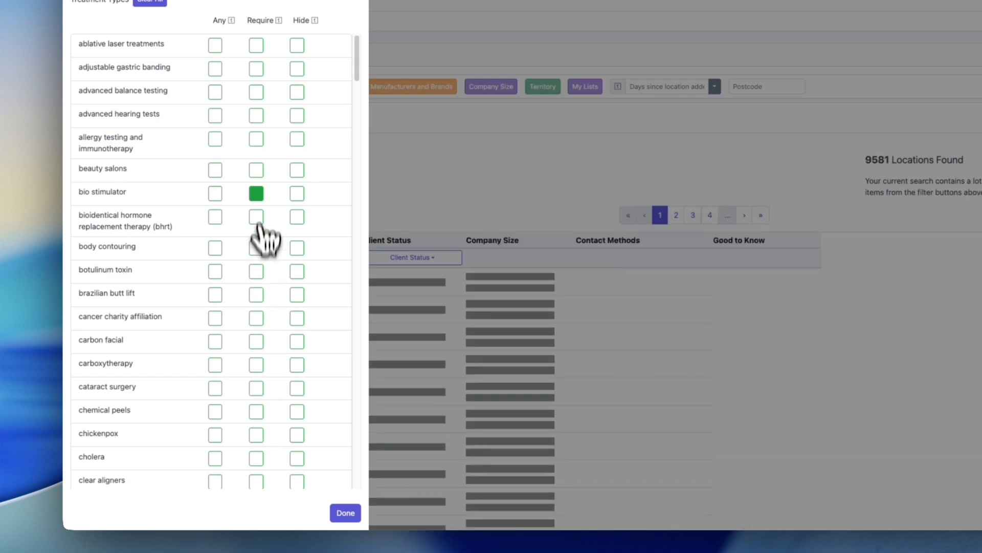
left_click(257, 193)
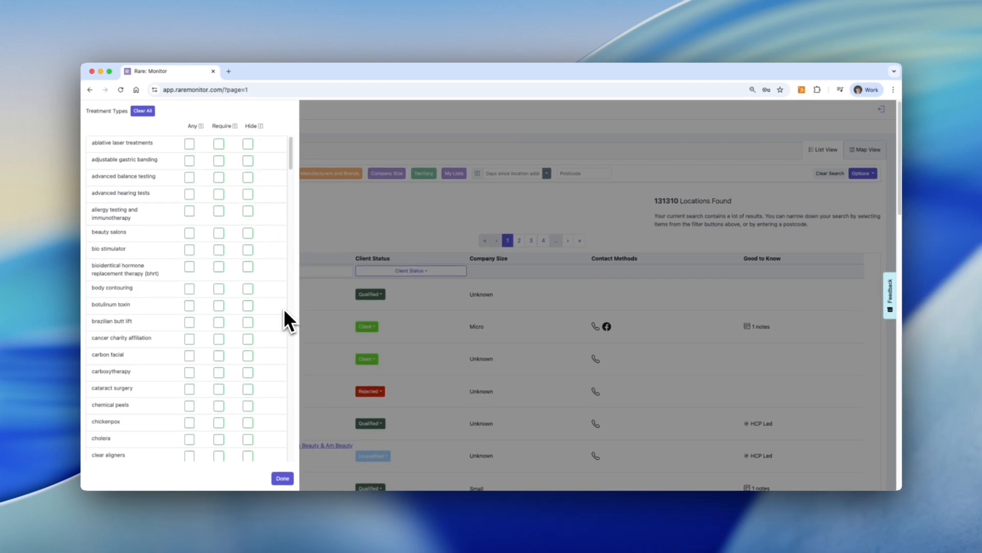
Toggle Any for botulinum toxin and chemical peels on and back off
left_click(189, 305)
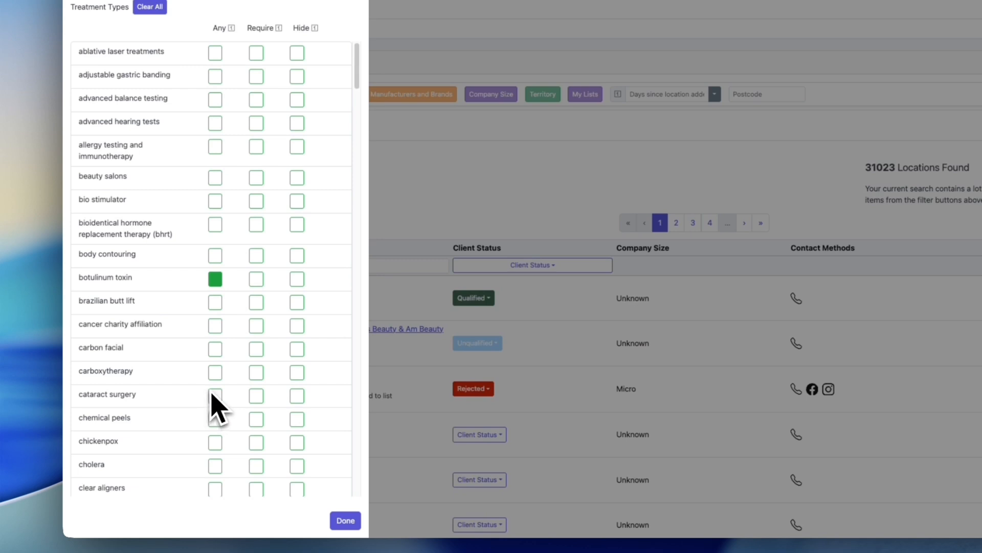
left_click(215, 418)
left_click(215, 420)
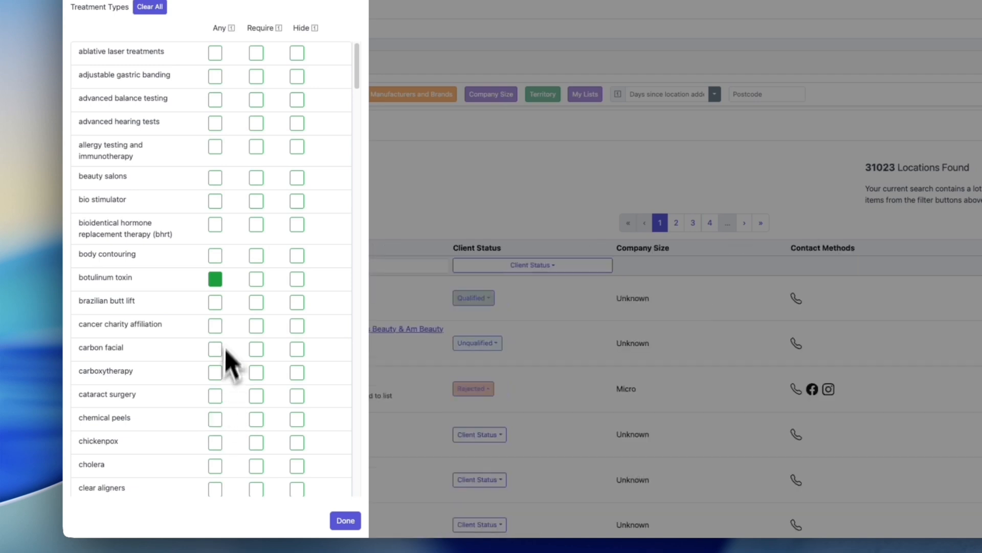
left_click(215, 280)
Mark dermal fillers and botulinum toxin as Any treatment types
scroll(213, 394, "down", 1)
scroll(214, 416, "down", 7)
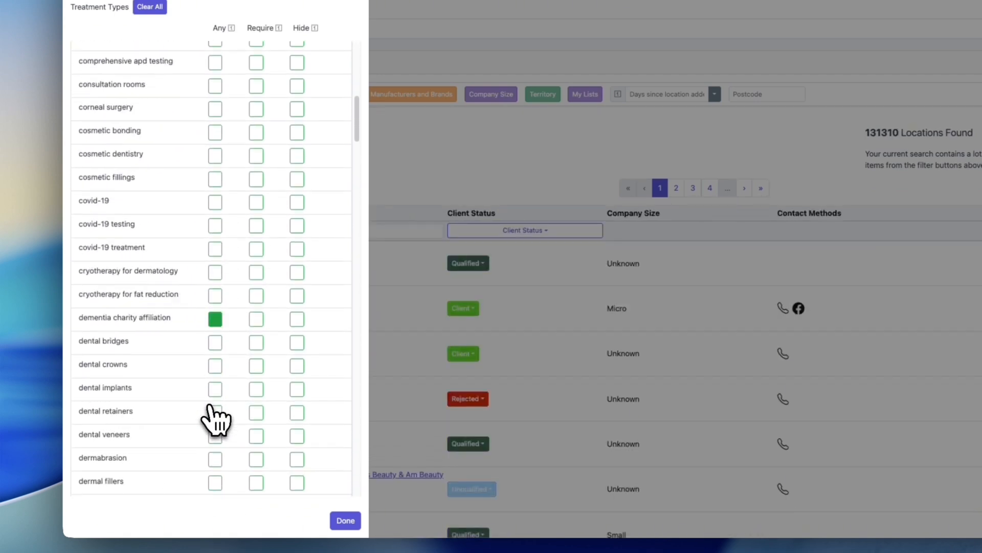
scroll(215, 422, "down", 1)
left_click(215, 424)
scroll(228, 353, "up", 8)
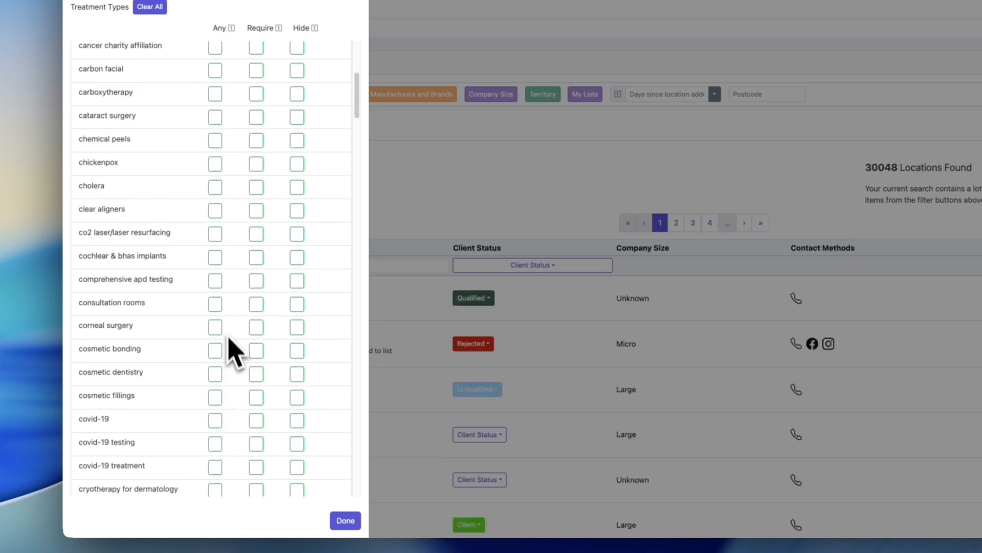
left_click(215, 191)
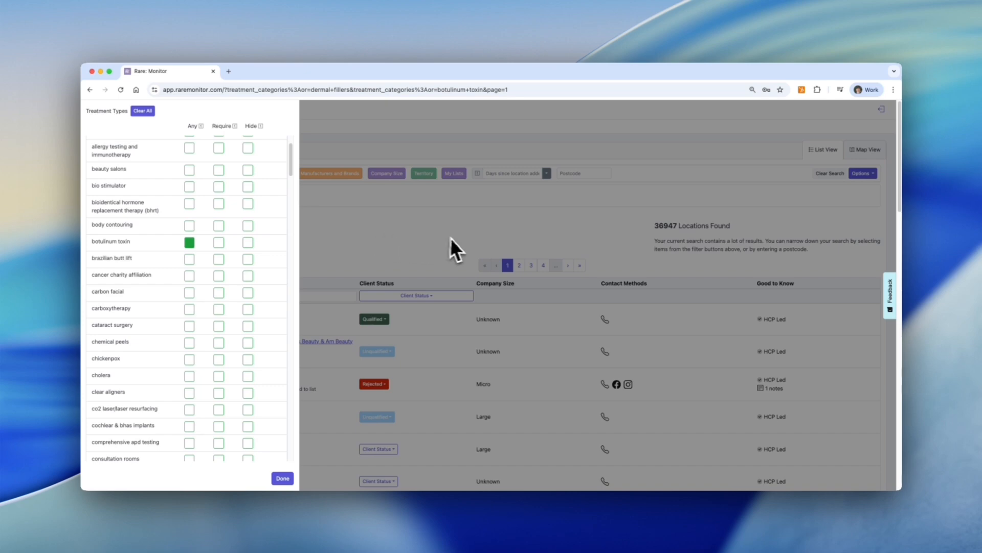
Switch botulinum toxin and dermal fillers from Any to Require
left_click(218, 242)
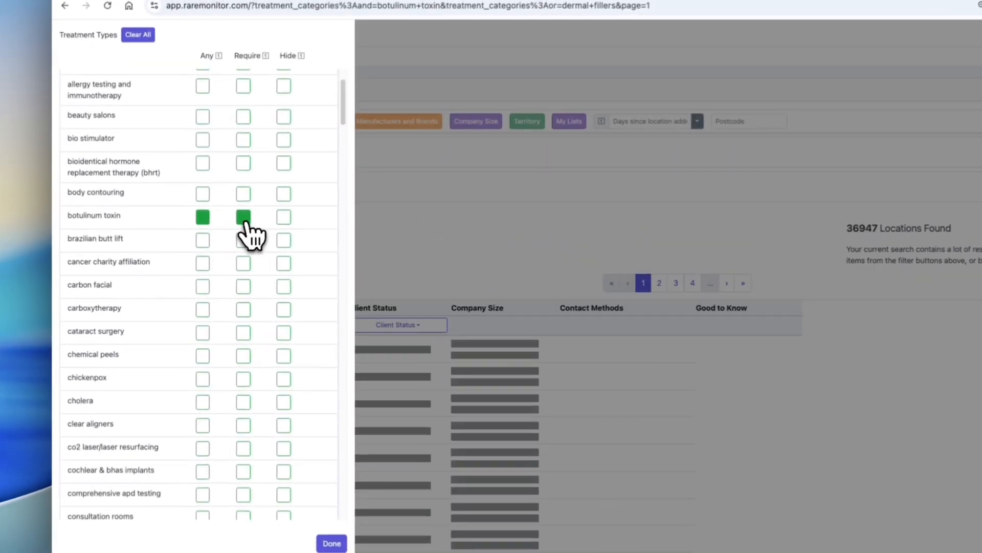
scroll(248, 371, "down", 10)
left_click(245, 345)
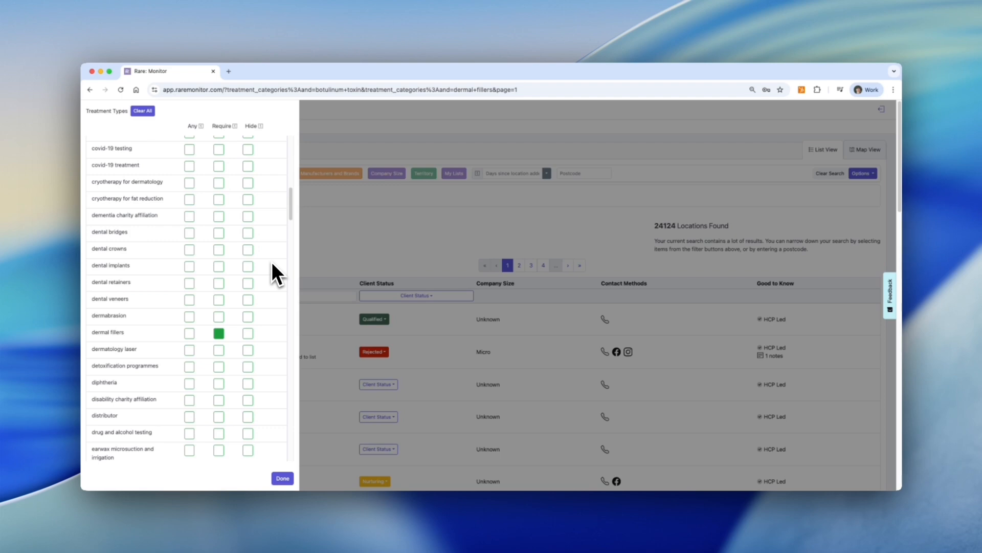
Set dermal fillers to Hide and add dermabrasion as an Any treatment type
left_click(247, 333)
scroll(268, 317, "up", 2)
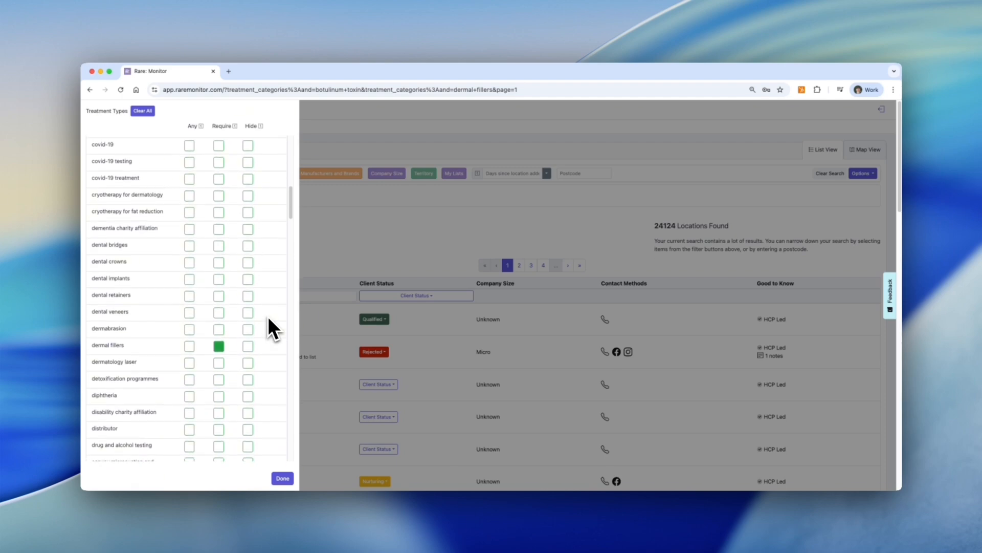
scroll(268, 326, "up", 1)
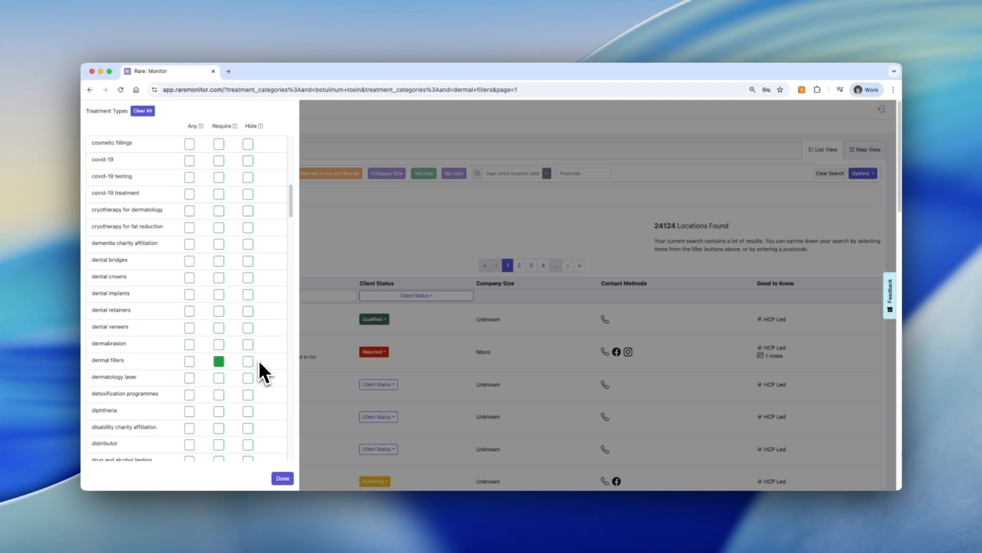
left_click(189, 361)
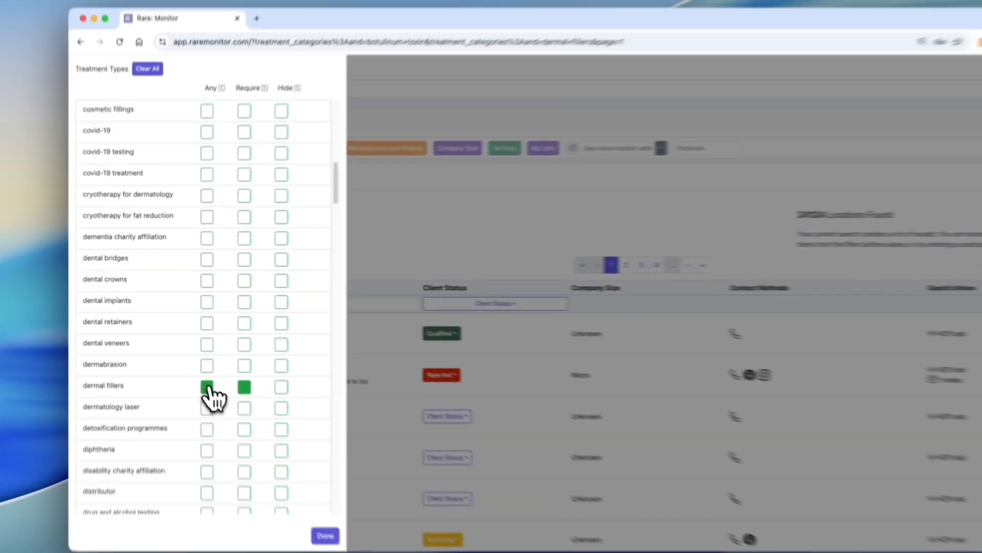
left_click(189, 344)
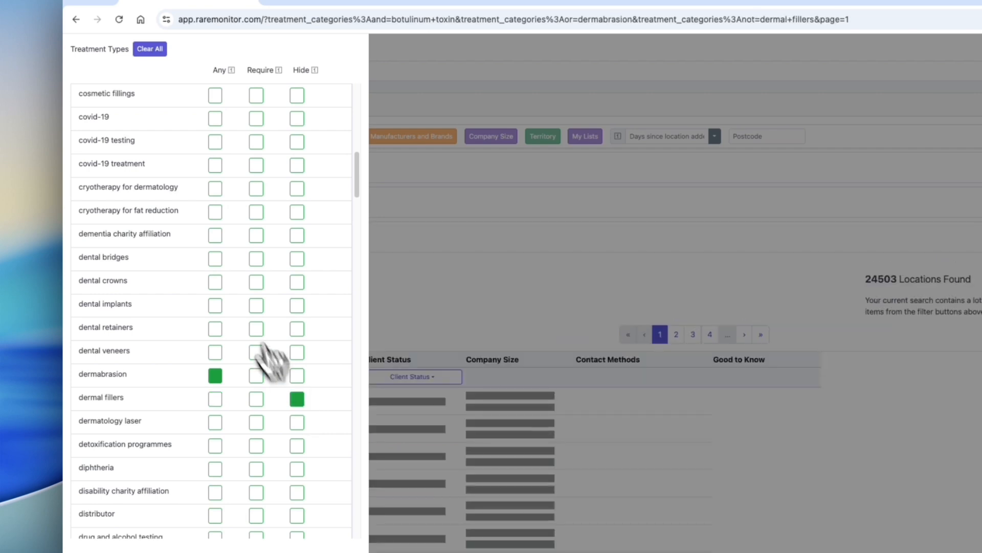
Add chemical peels as an Any treatment type
scroll(219, 258, "up", 5)
scroll(219, 302, "down", 1)
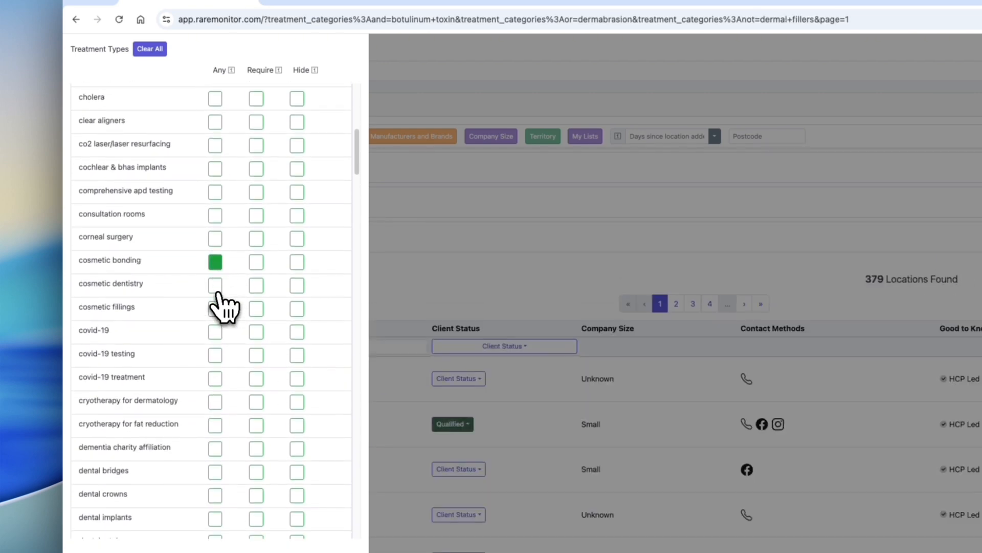
scroll(214, 278, "up", 3)
scroll(220, 205, "up", 1)
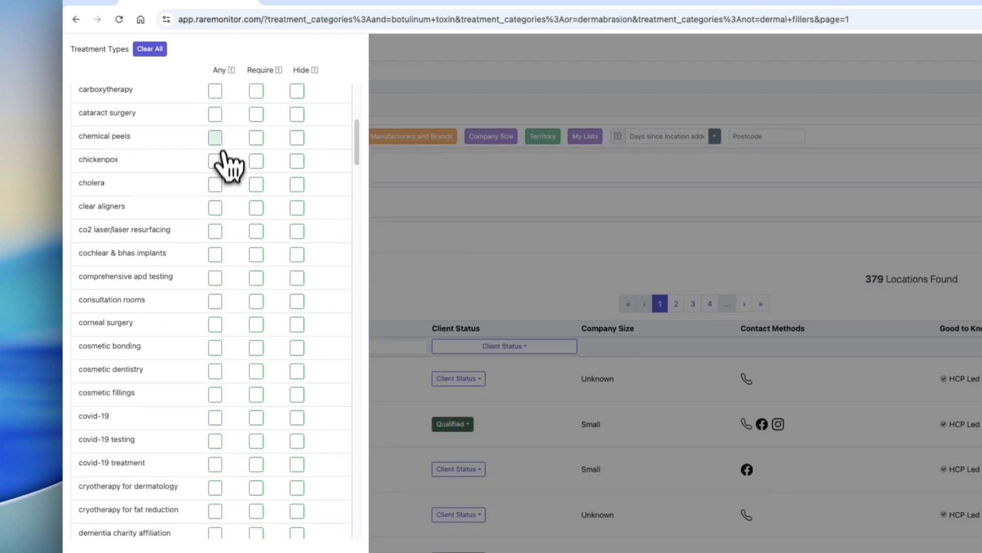
left_click(215, 138)
Switch botulinum toxin to Any and add body contouring and bio stimulator as Any treatment types
scroll(225, 150, "up", 3)
scroll(235, 189, "up", 5)
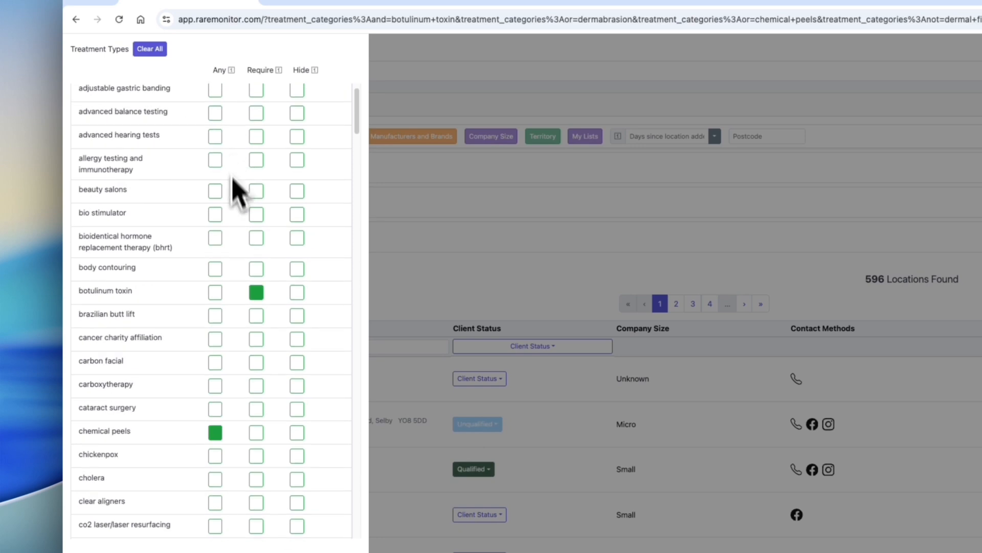
left_click(216, 292)
left_click(216, 268)
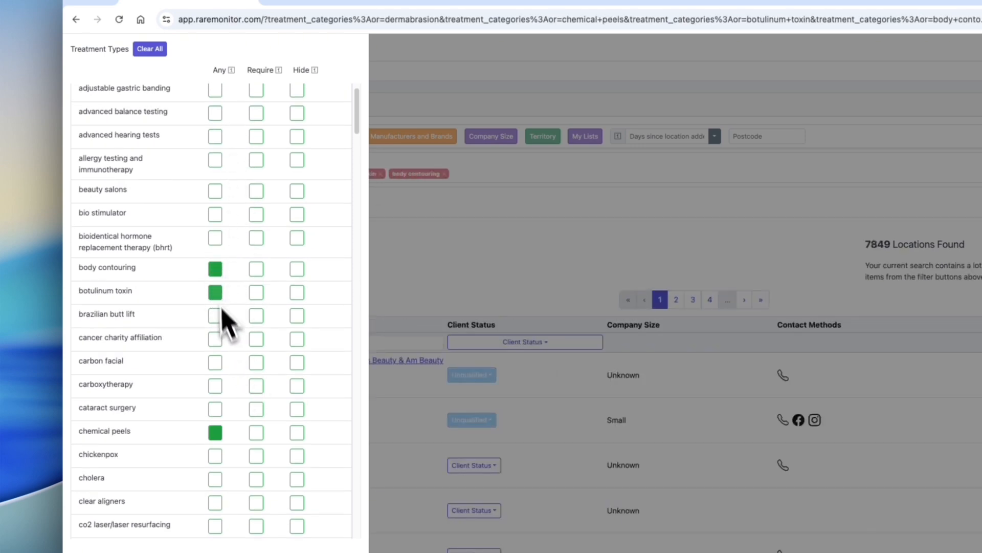
left_click(217, 215)
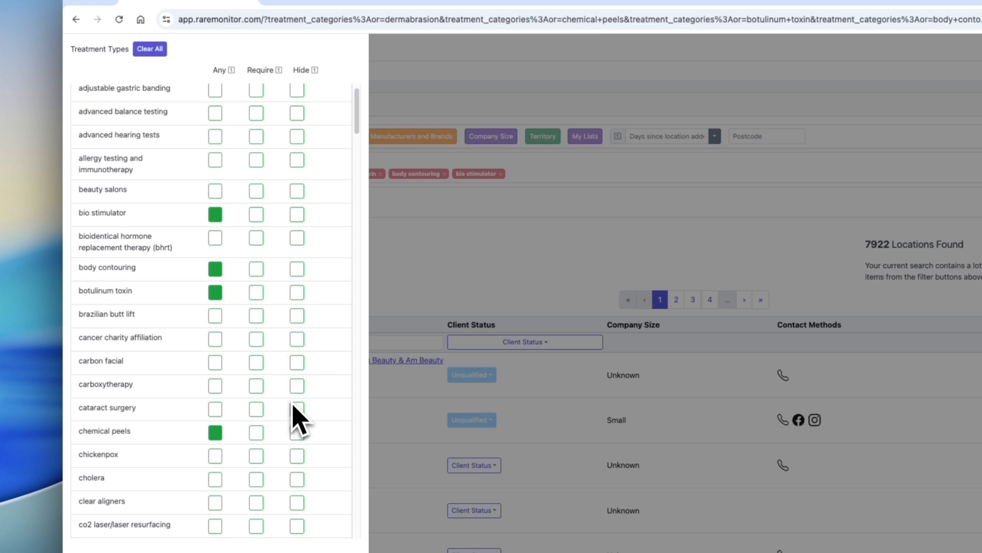
scroll(296, 416, "down", 2)
scroll(293, 327, "down", 15)
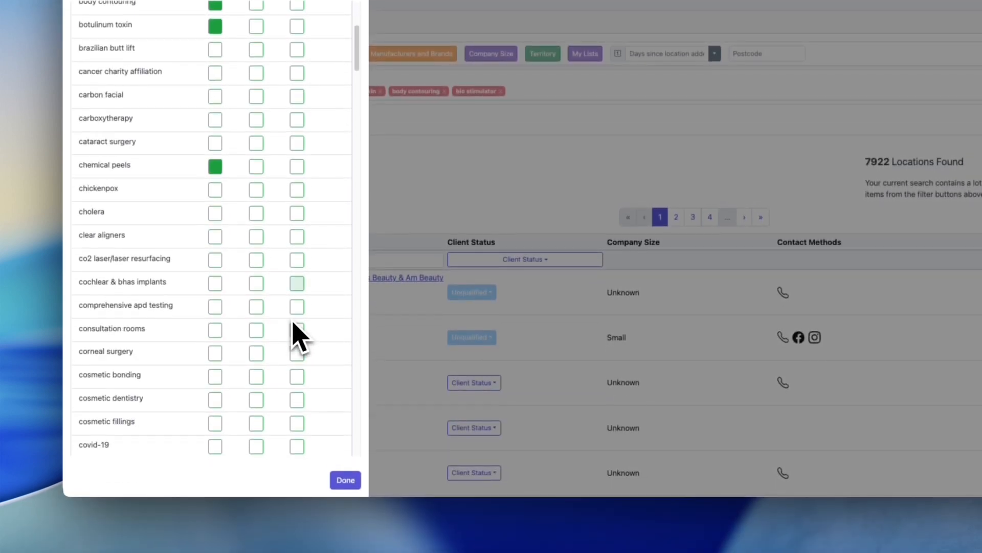
Add exosomes as an Any treatment type and close the treatment list
scroll(293, 324, "down", 1)
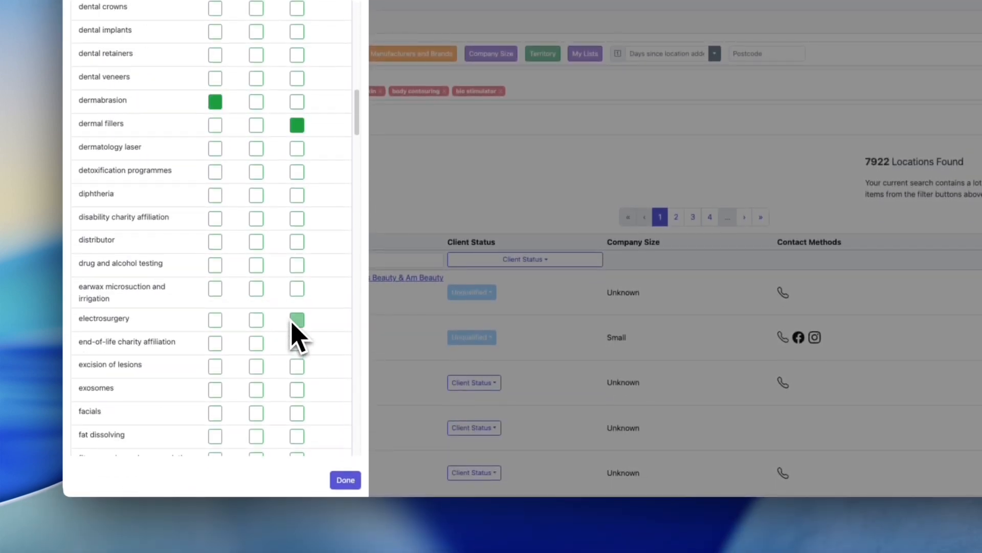
left_click(215, 389)
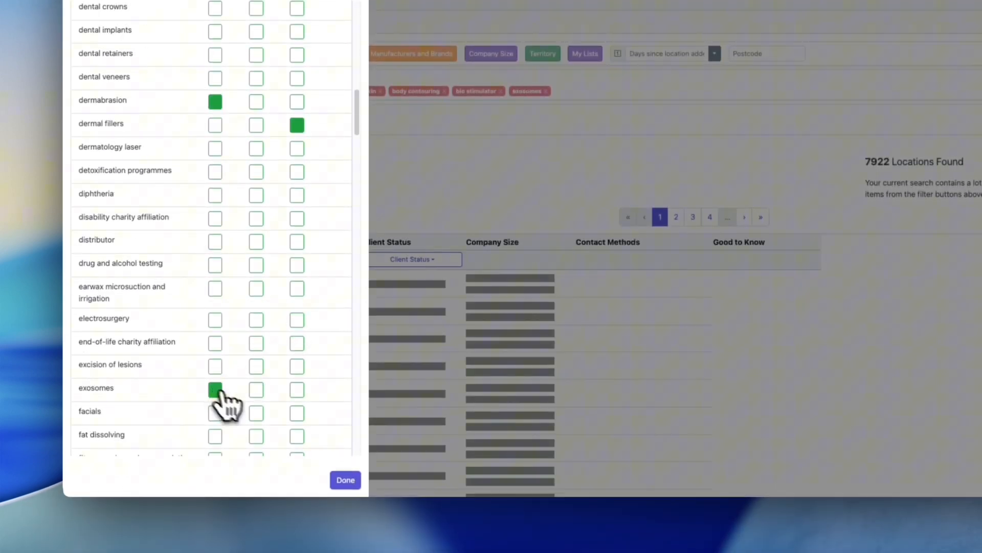
left_click(347, 481)
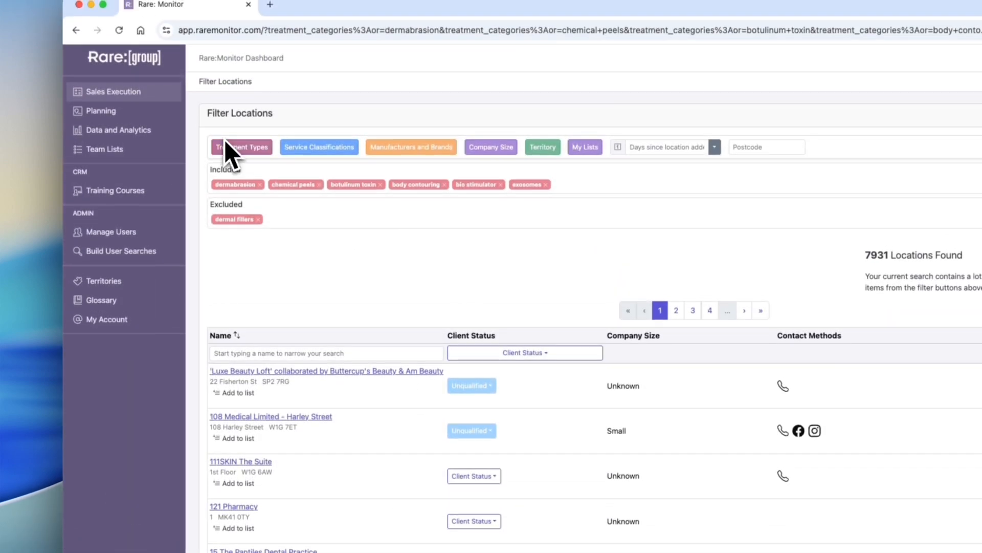
Reopen the treatment types and require healthcare professional led clinic
left_click(244, 125)
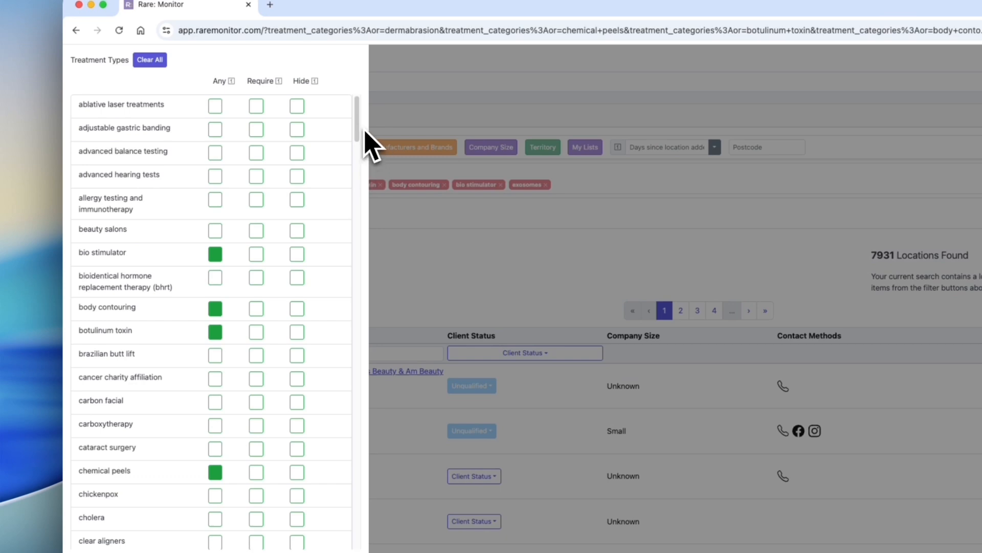
left_click_drag(359, 125, 357, 289)
scroll(356, 282, "up", 4)
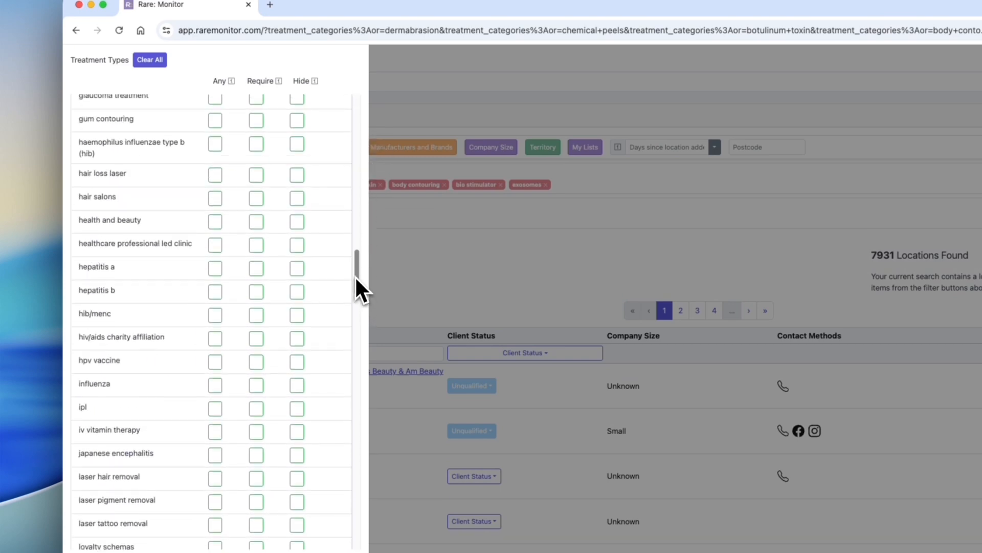
left_click(256, 290)
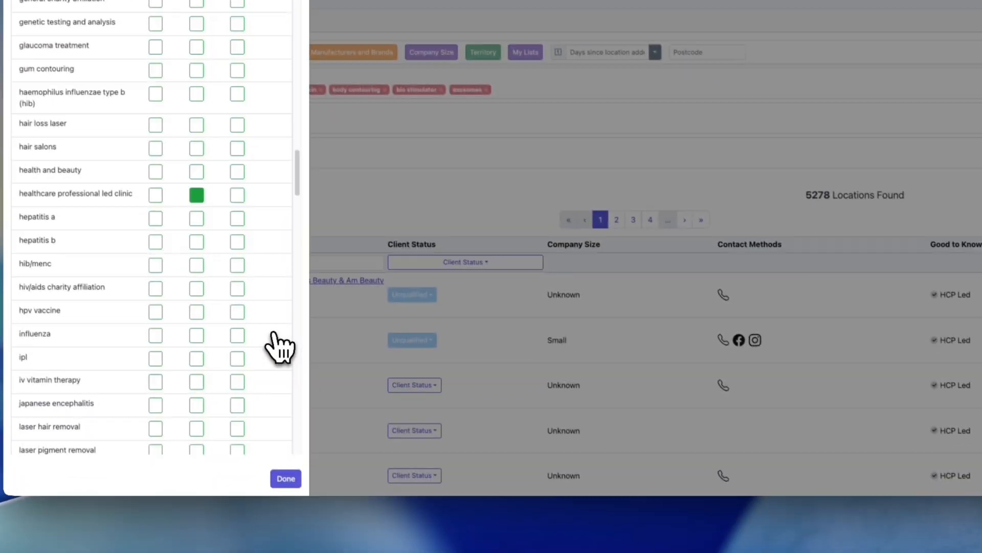
left_click(283, 472)
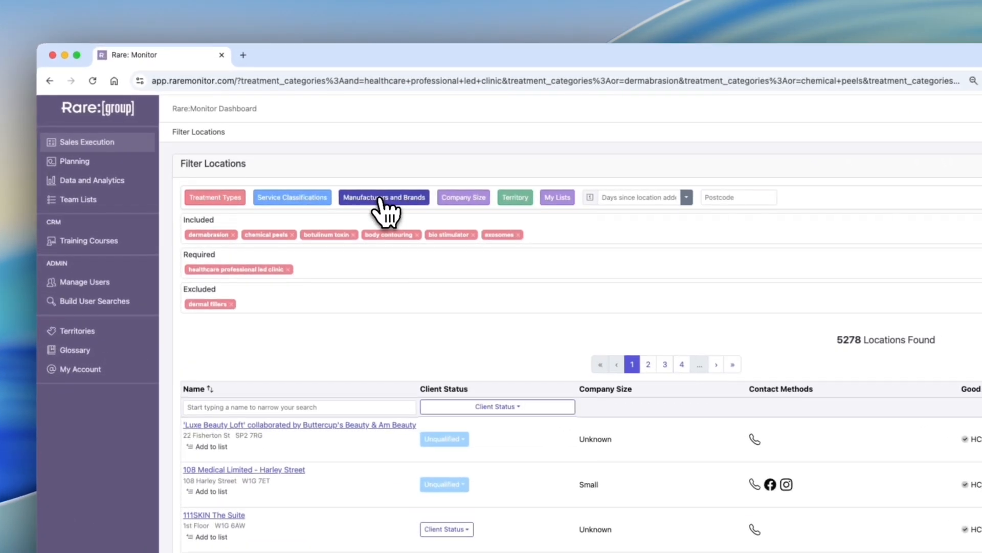
Browse the manufacturers and brands list, expanding a few brands to view their products
left_click(328, 174)
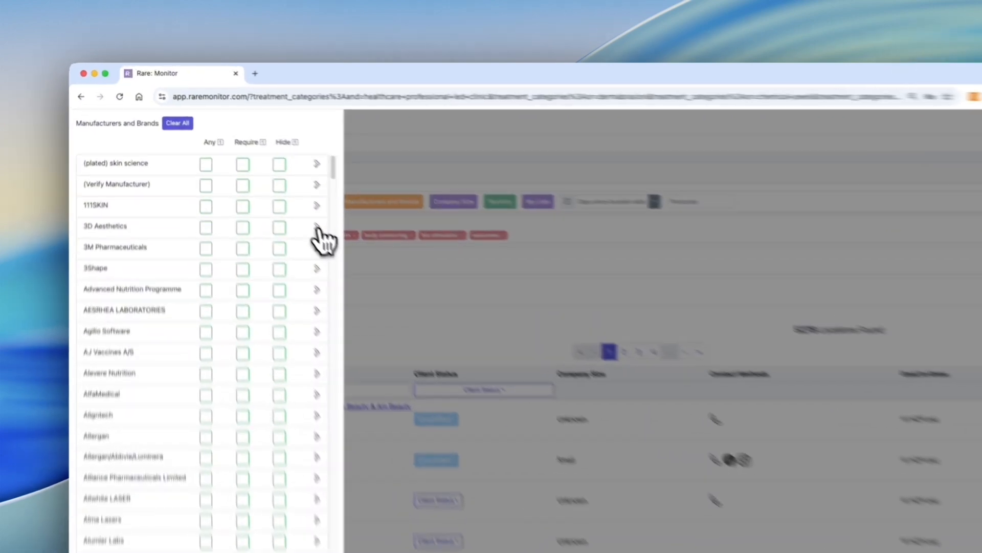
left_click(278, 193)
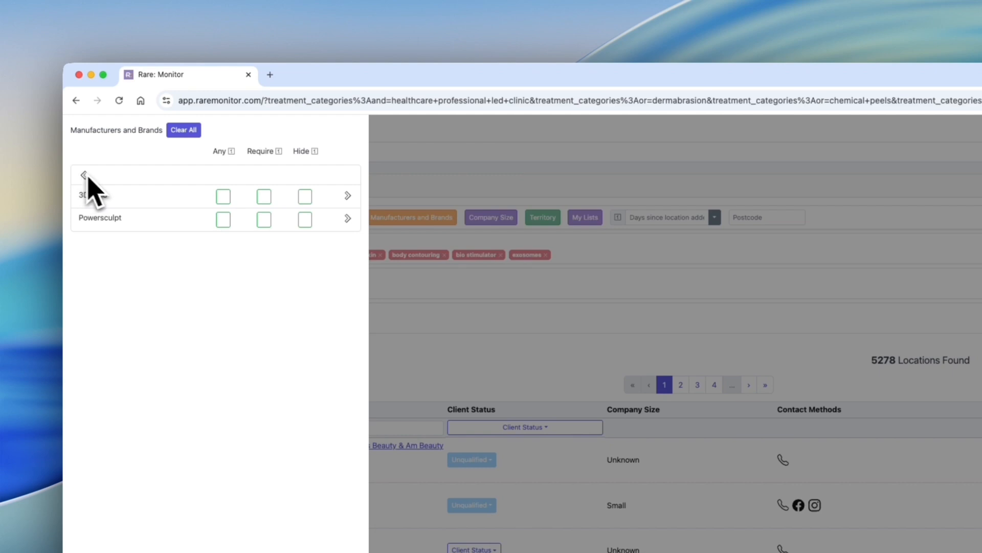
left_click(348, 195)
left_click(84, 175)
left_click(348, 217)
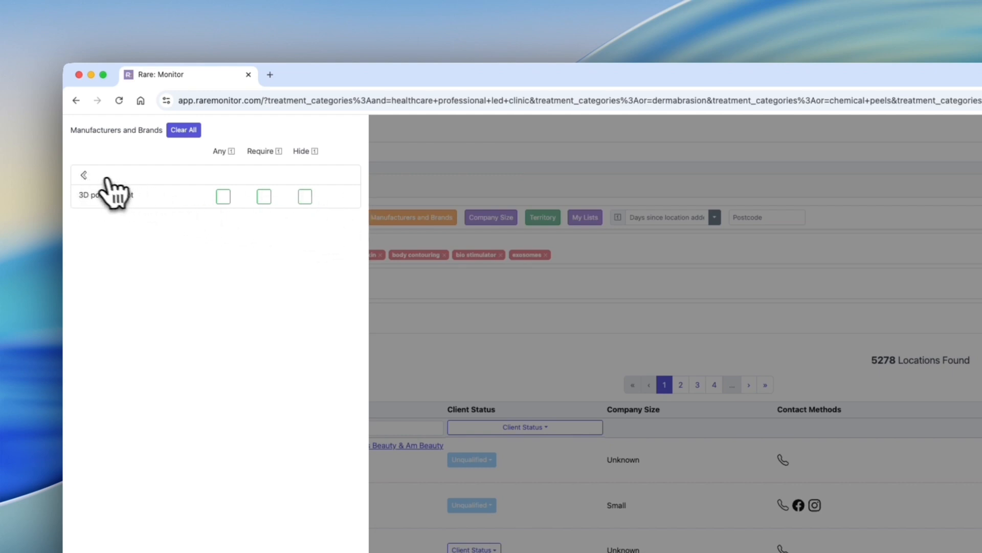
left_click(85, 175)
left_click(85, 176)
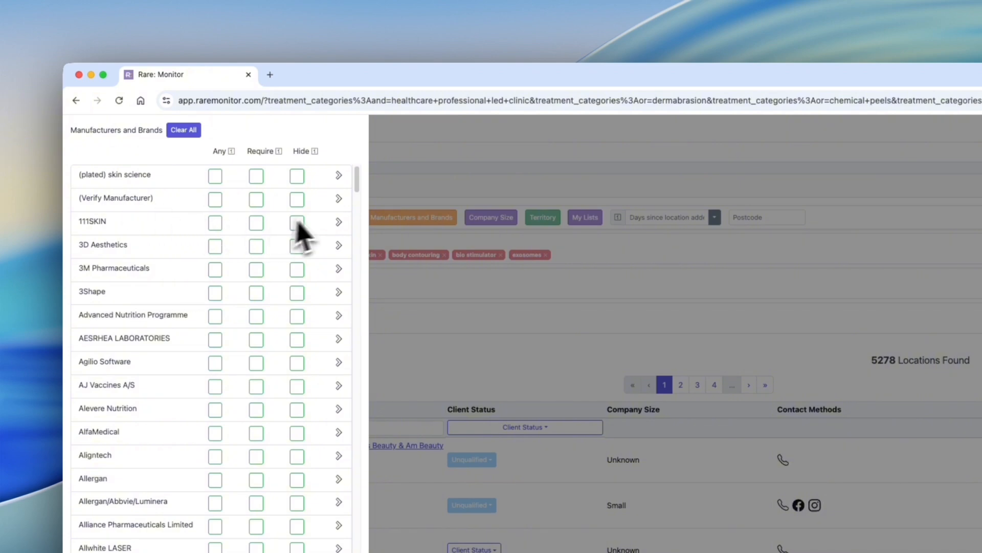
scroll(358, 197, "down", 4)
scroll(359, 201, "down", 2)
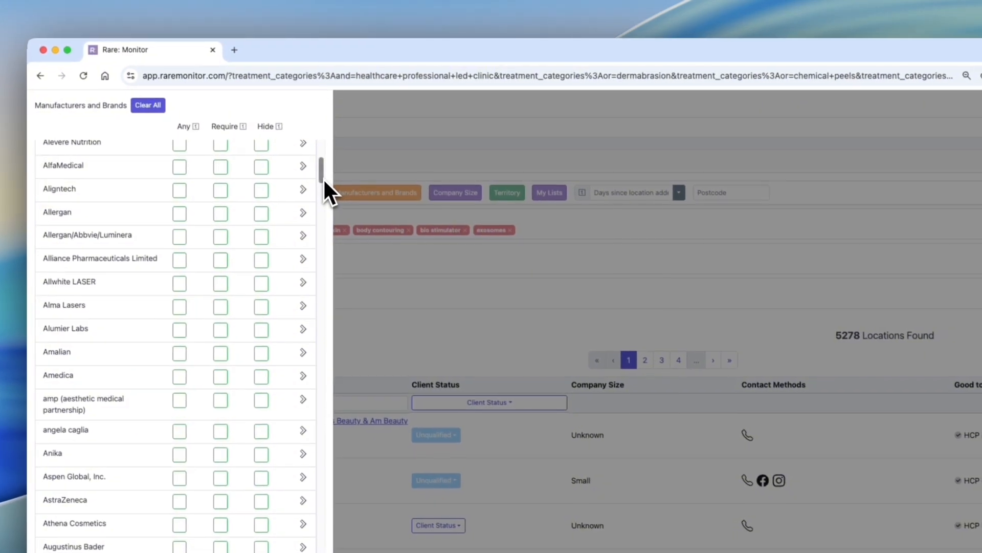
scroll(323, 179, "down", 3)
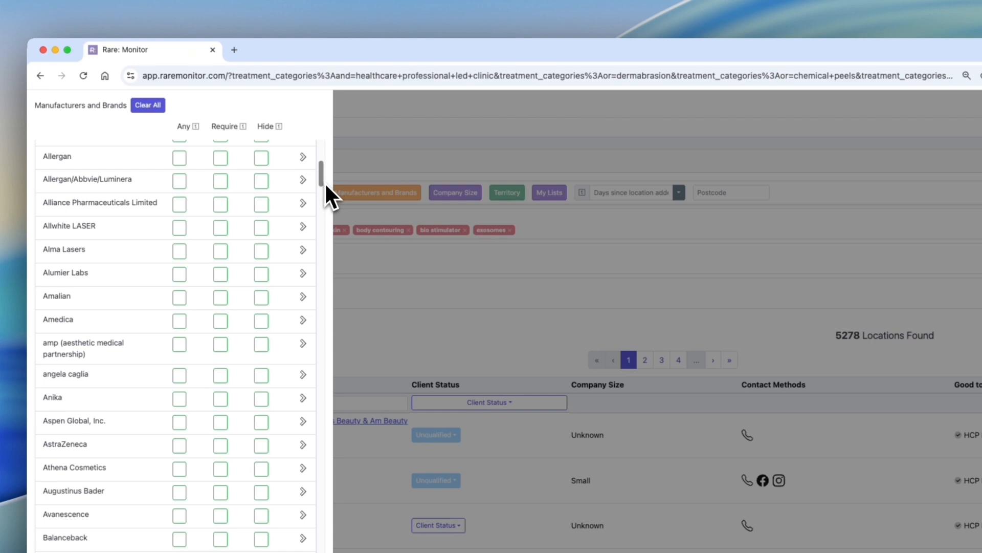
scroll(324, 183, "down", 1)
left_click(414, 287)
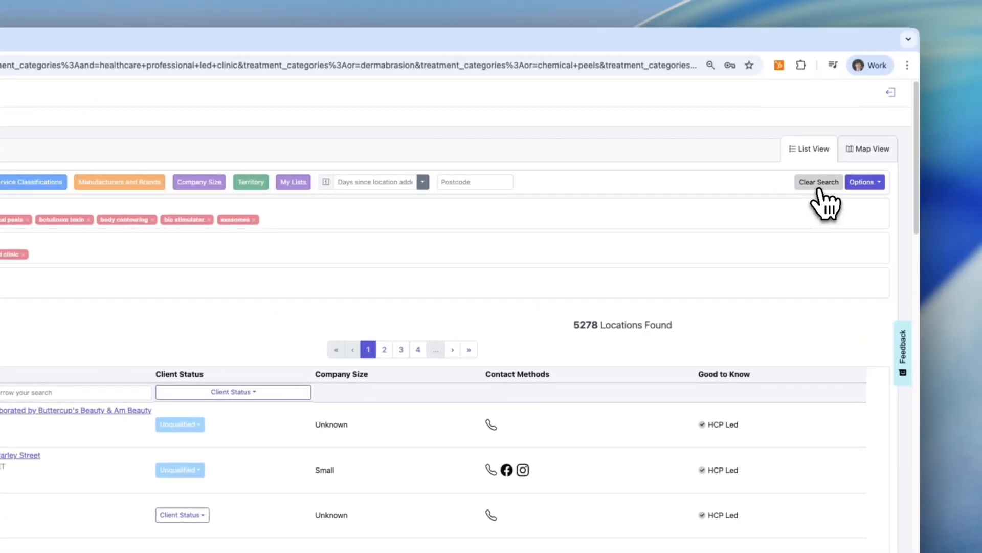
Clear the search and rebuild treatment filters with dermal fillers as Any and healthcare professional led clinic as Require
left_click(820, 190)
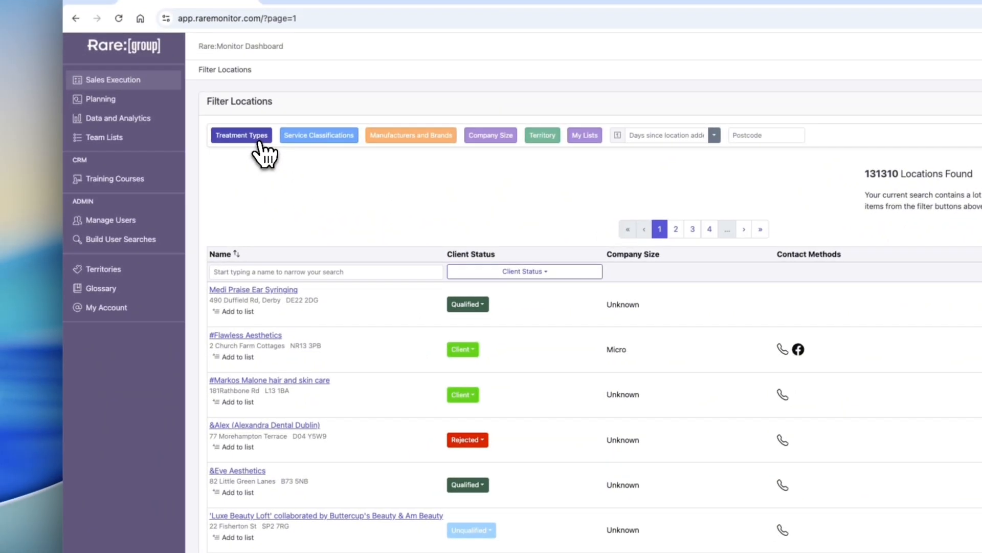
left_click(241, 134)
scroll(205, 455, "down", 6)
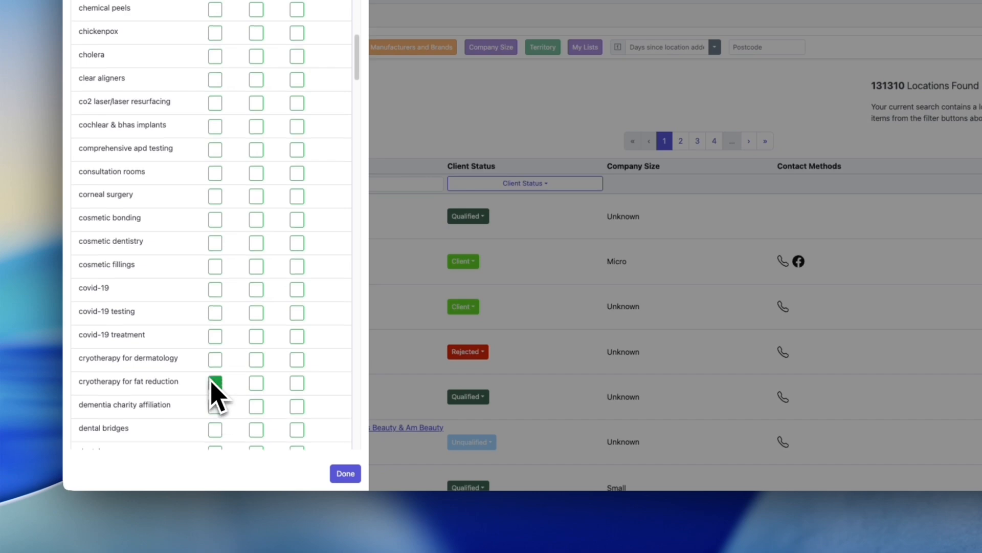
scroll(210, 467, "down", 6)
left_click(215, 225)
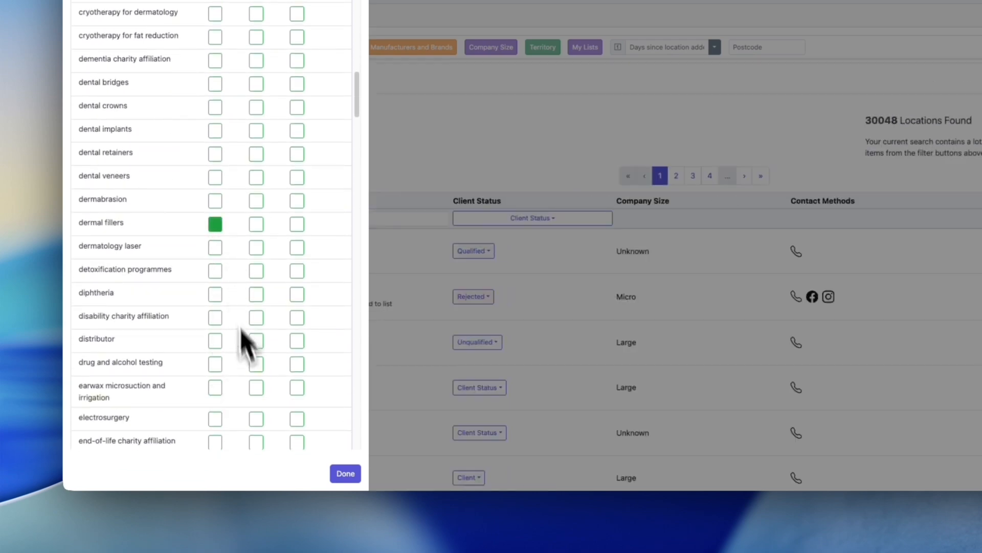
scroll(251, 368, "down", 8)
left_click(256, 364)
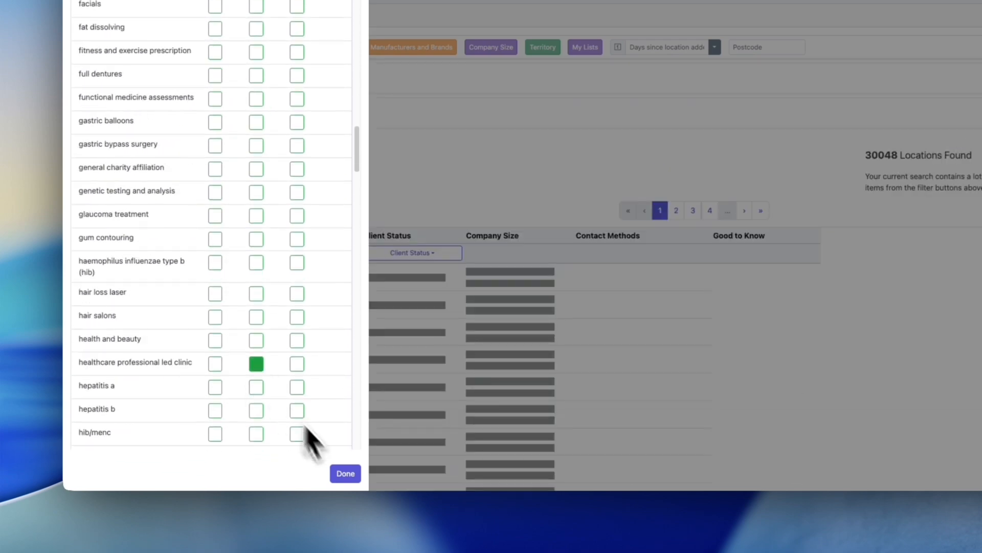
left_click(345, 473)
Open a brand's product list among manufacturers and brands and set Profhilo to Require
left_click(412, 161)
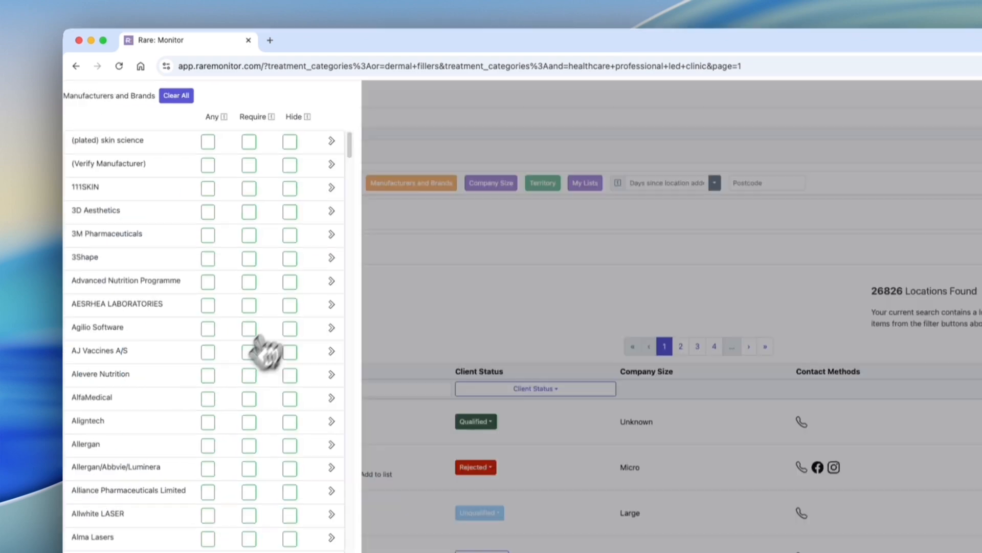
scroll(263, 340, "down", 10)
scroll(263, 340, "down", 15)
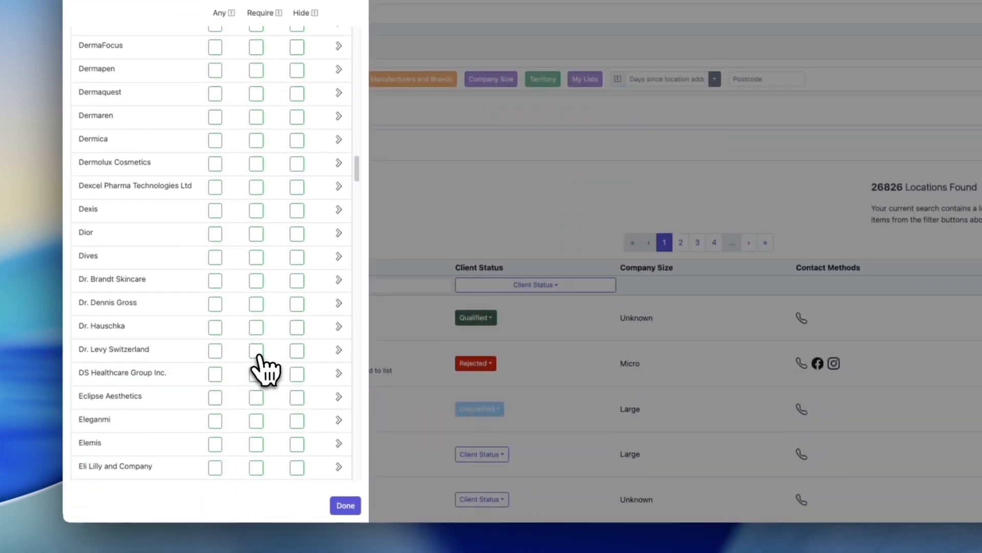
left_click(257, 364)
scroll(263, 373, "down", 8)
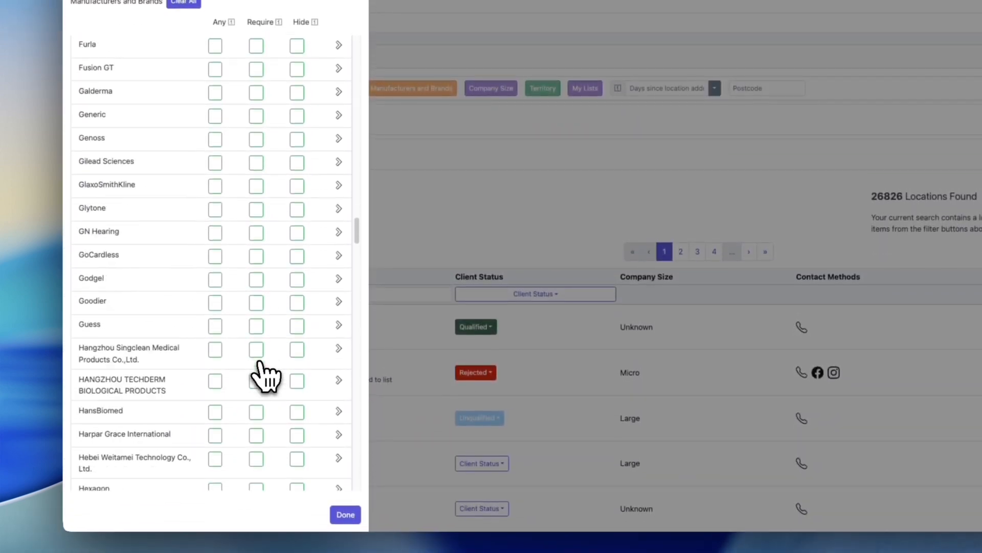
left_click(339, 451)
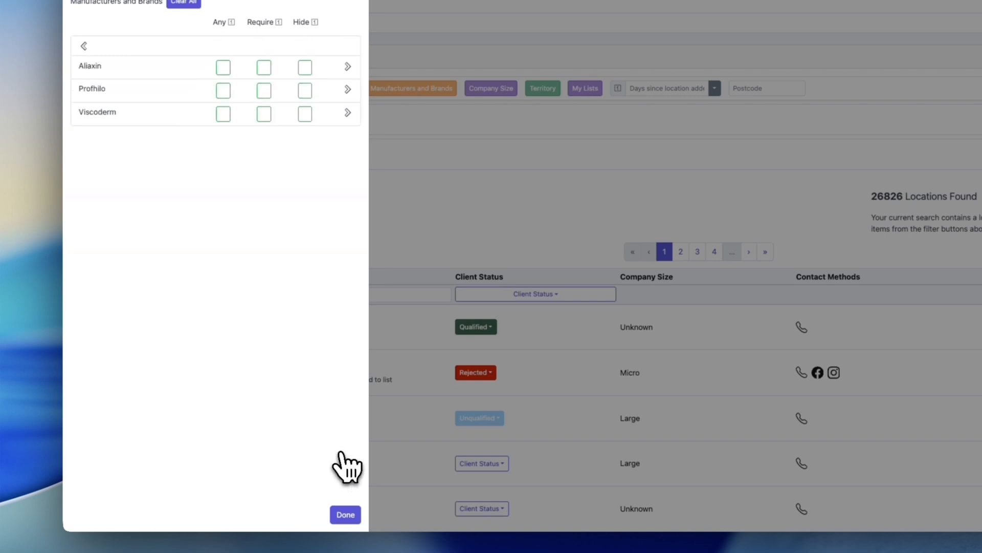
left_click(263, 90)
left_click(214, 193)
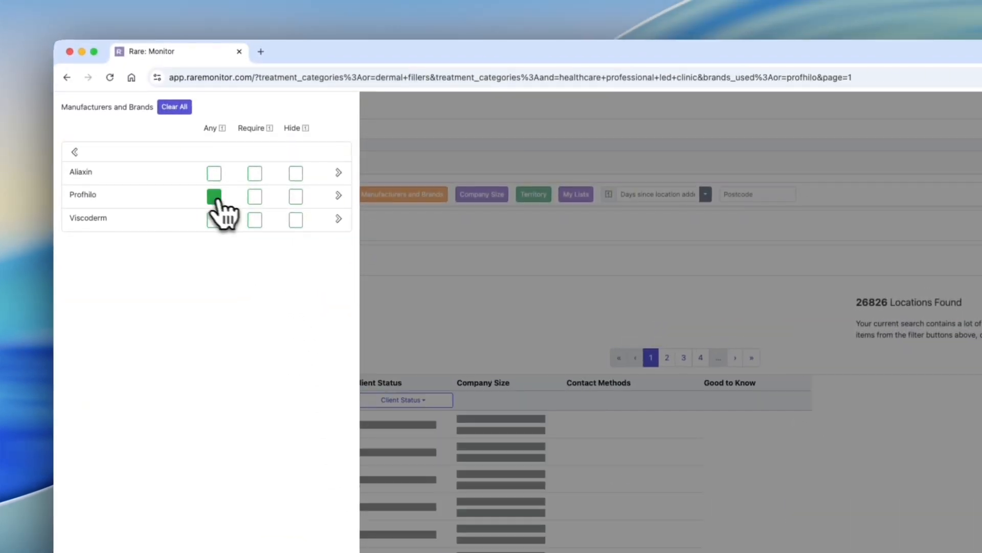
left_click(255, 196)
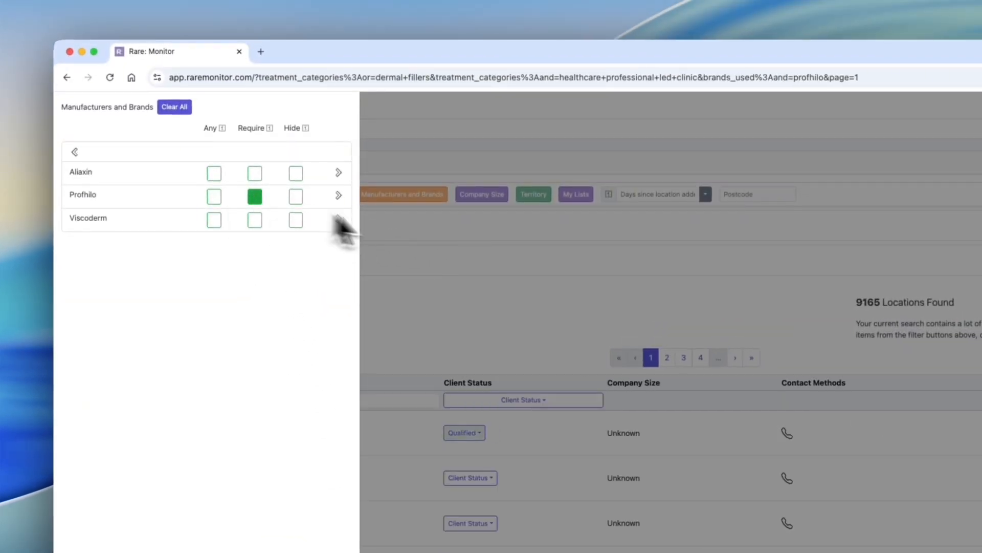
left_click(505, 246)
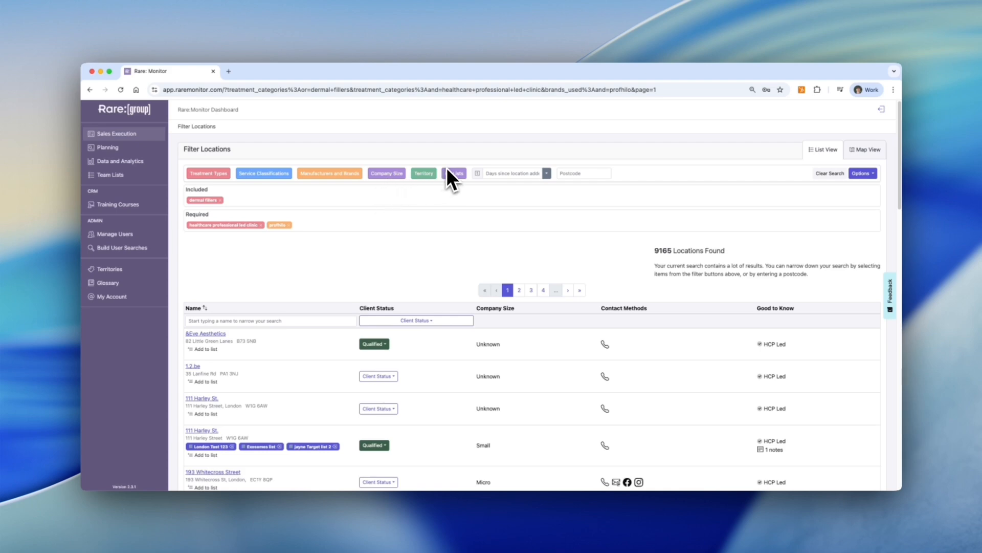
Try filtering by days since location added with 30, 7 and 14, then clear the value
left_click(506, 173)
type("3")
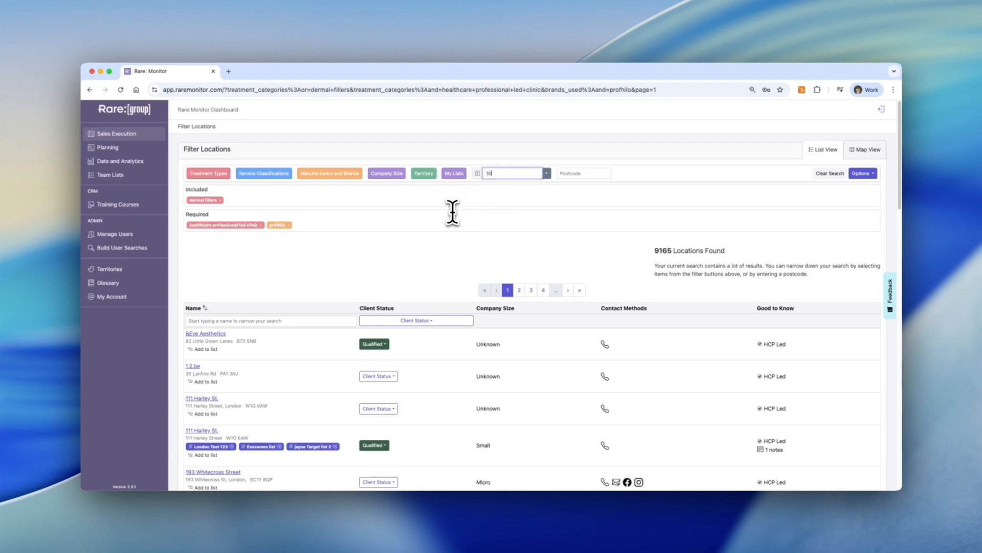
type("0")
key("Return")
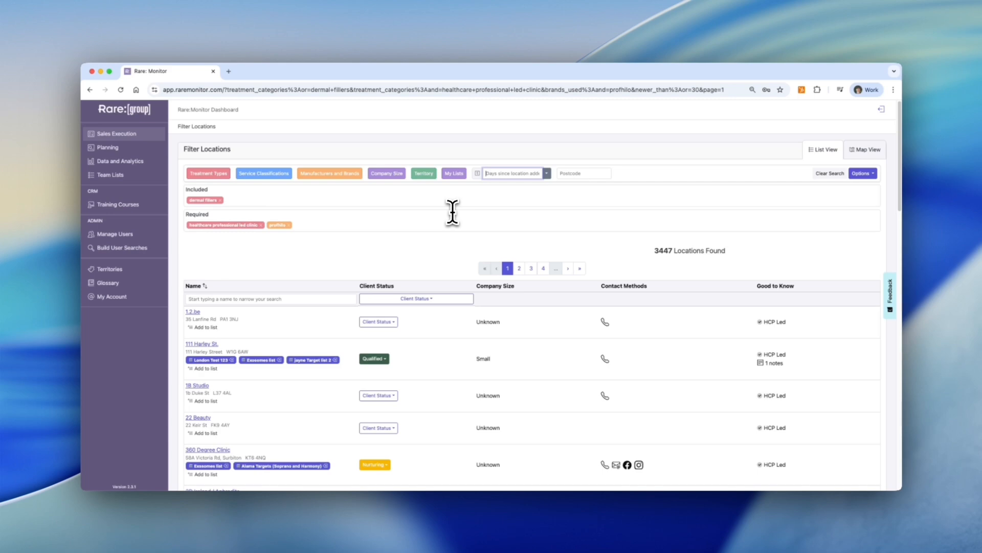
type("7")
key("Return")
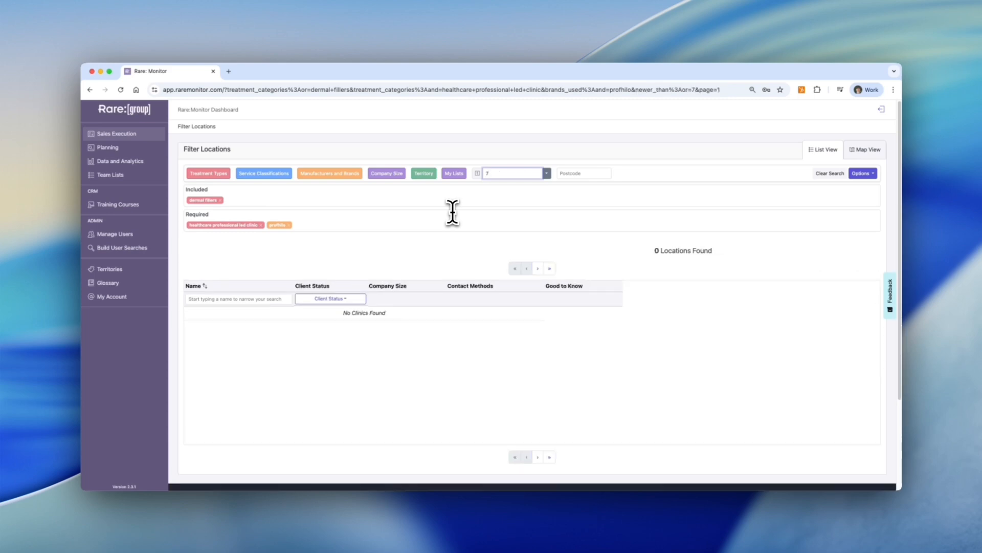
key("super+a")
type("14")
key("Return")
key("BackSpace")
key("BackSpace")
key("Return")
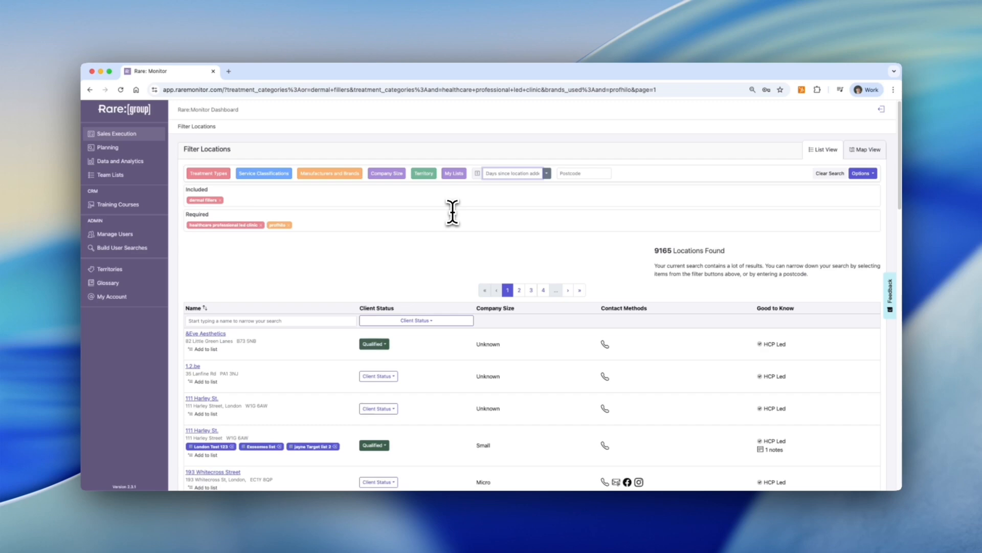
Try days since location added values of 30, 60 and 90, then clear the field
type("30")
key("Return")
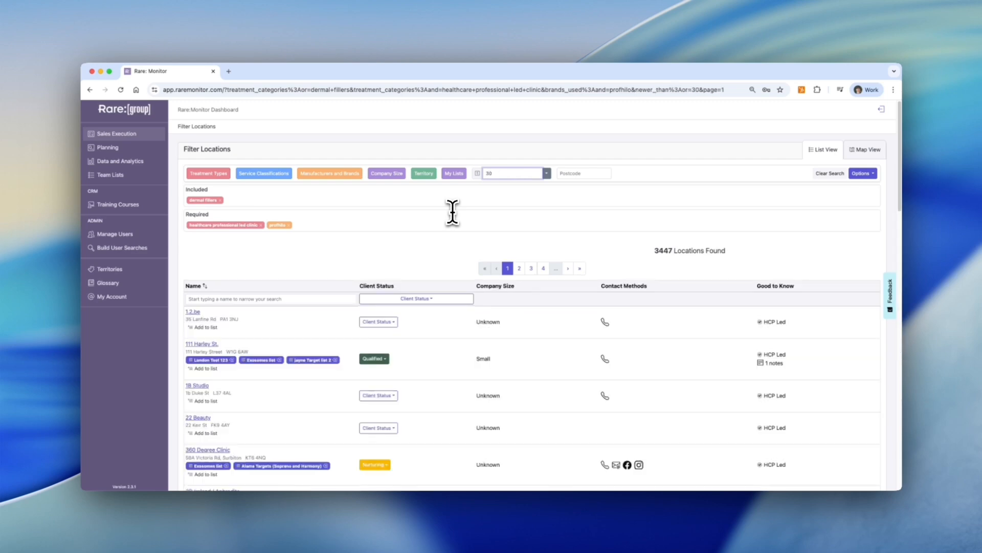
key("BackSpace")
key("BackSpace")
type("60")
key("Return")
key("BackSpace")
key("BackSpace")
type("90")
key("Return")
key("BackSpace")
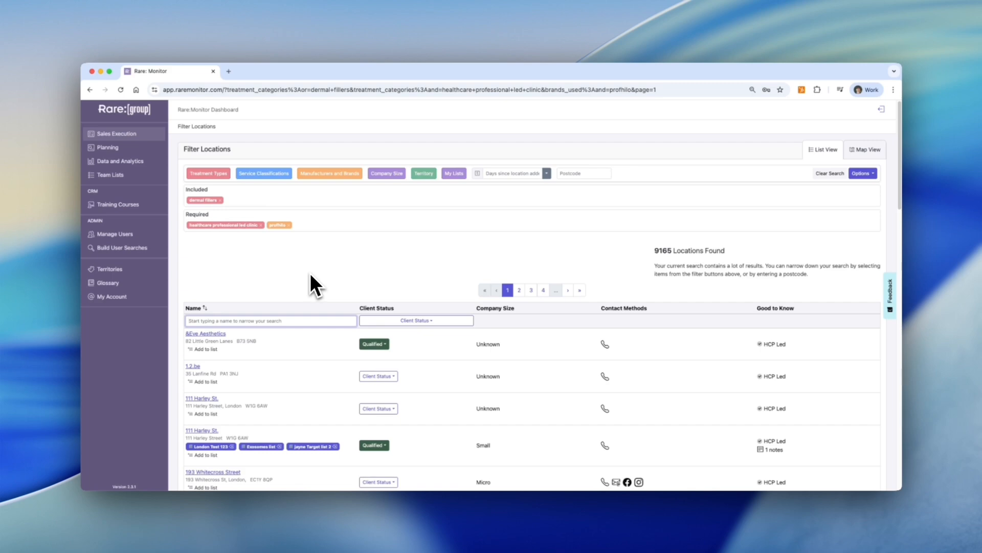
Search location names for eve, then clear the name search
type("eve")
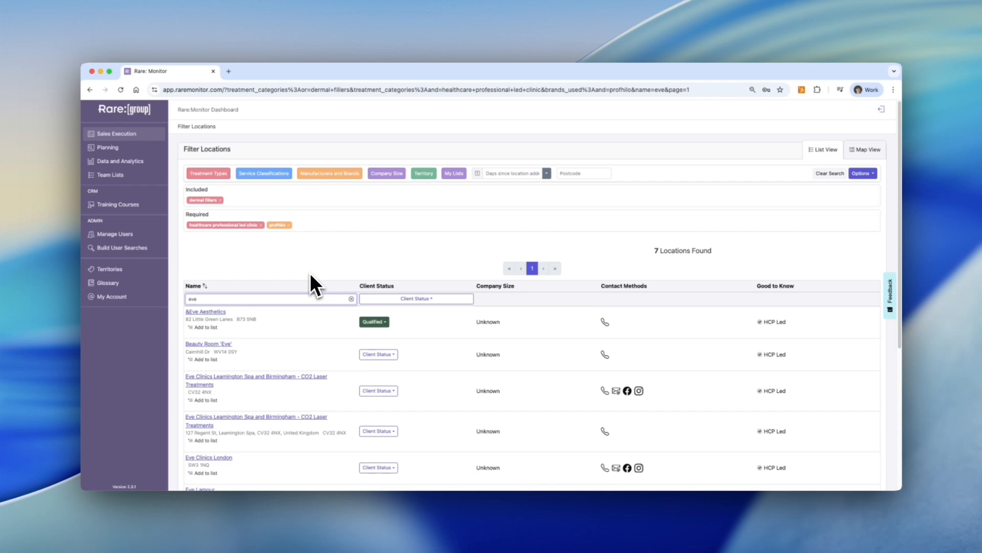
key("BackSpace")
key("BackSpace")
key("BackSpace")
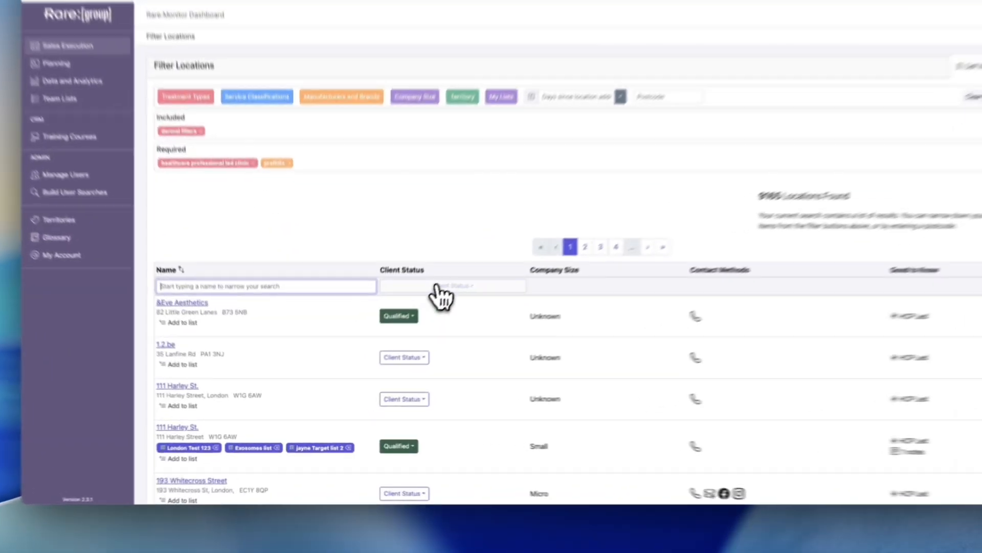
Filter the results by the Client status and review the list
left_click(438, 287)
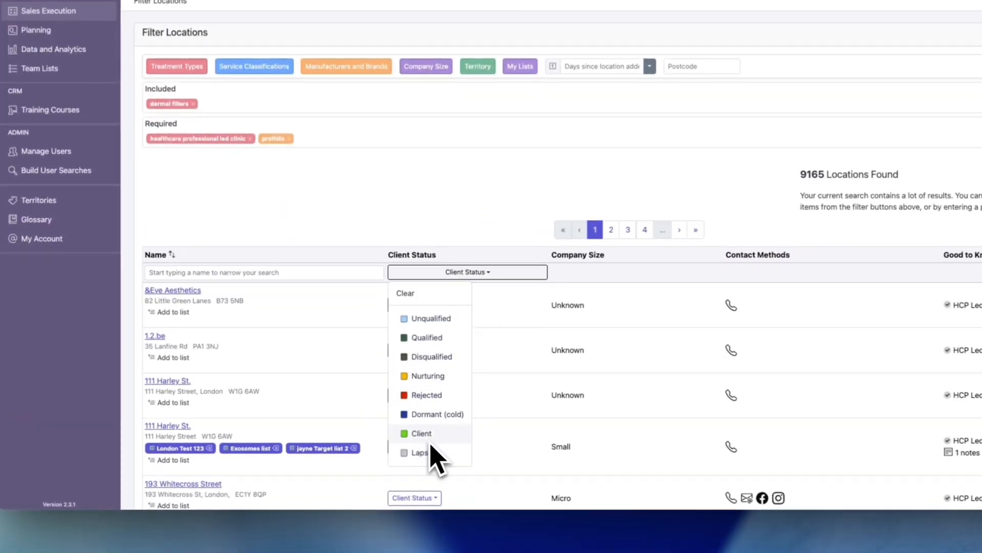
left_click(431, 439)
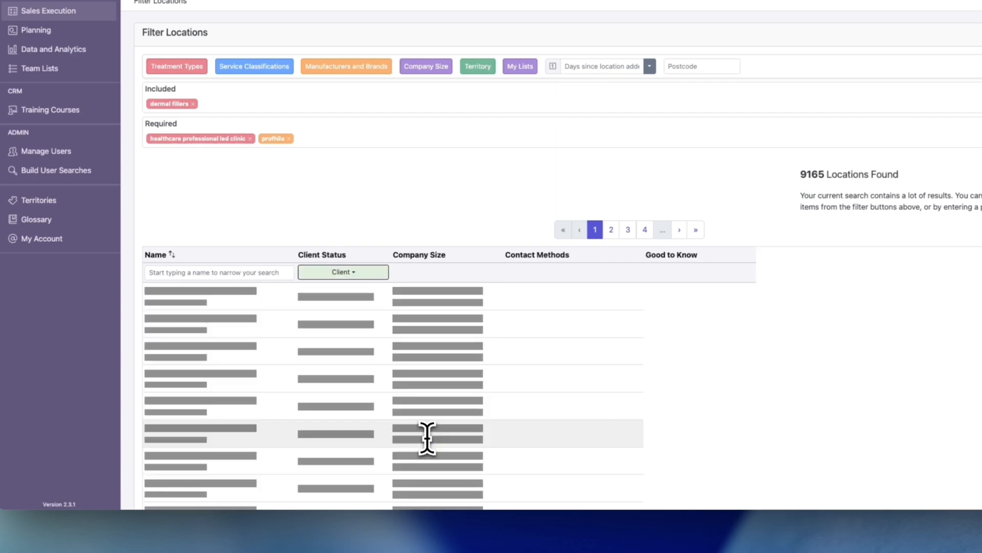
scroll(467, 345, "down", 4)
scroll(471, 361, "up", 3)
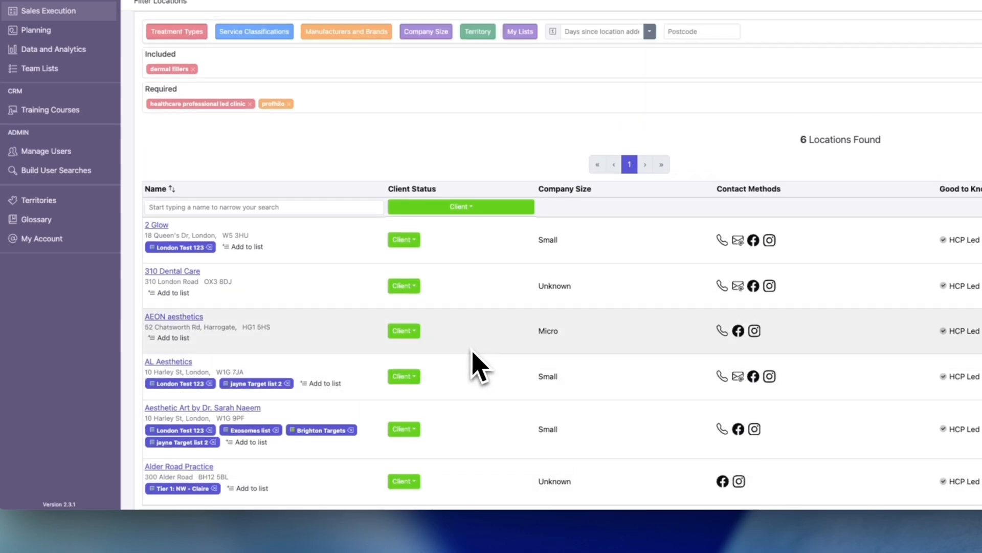
Try filtering the client status by Rejected and then Unqualified, then clear the client status filter
left_click(478, 207)
left_click(430, 330)
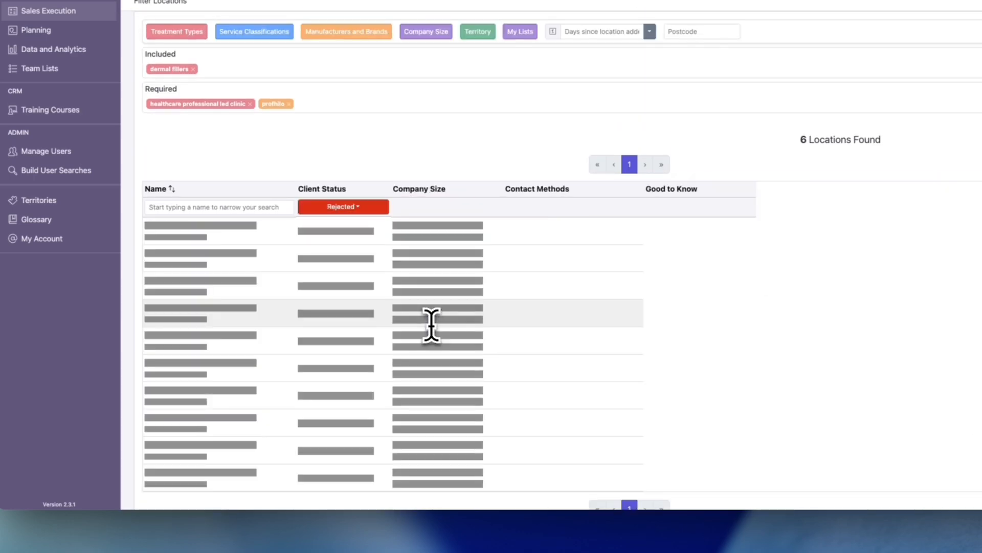
left_click(353, 210)
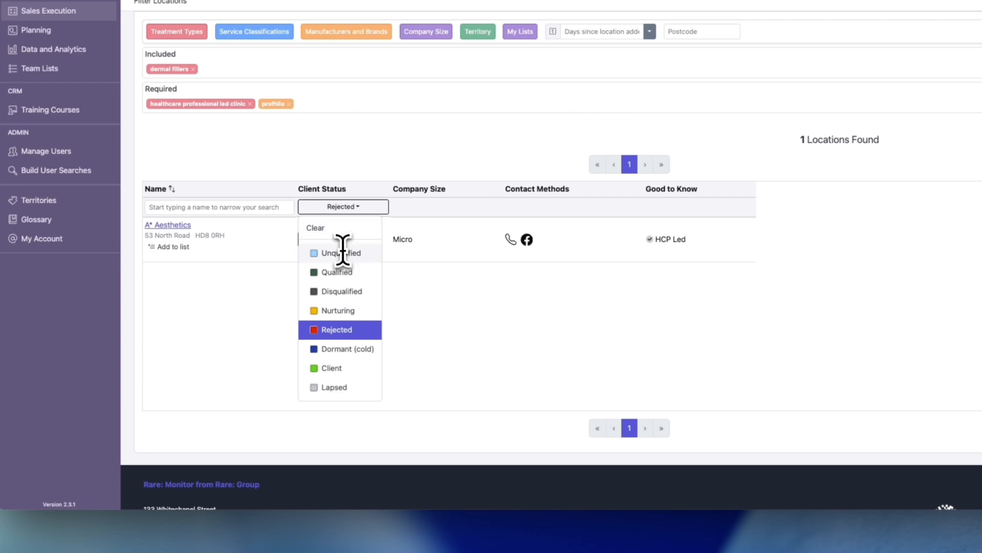
left_click(343, 252)
left_click(418, 210)
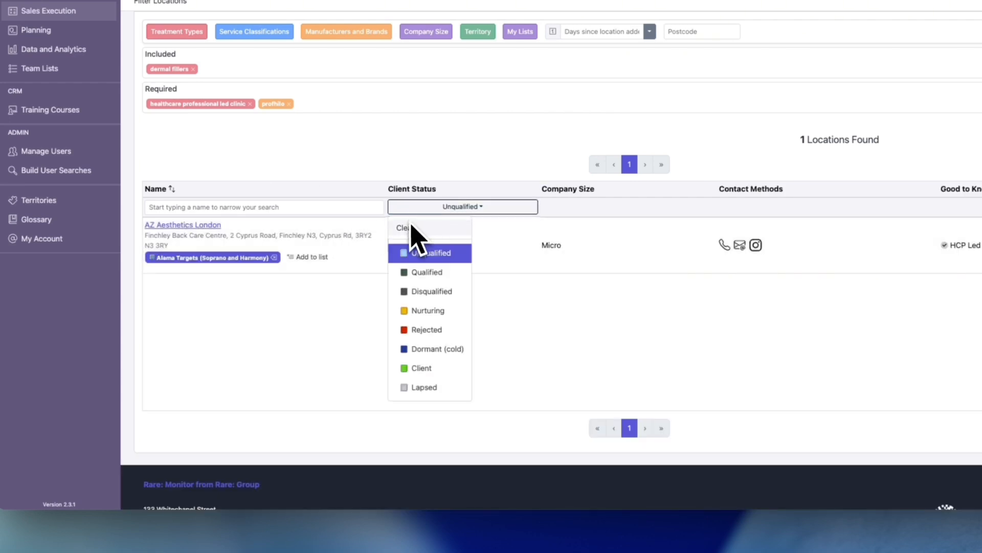
left_click(412, 225)
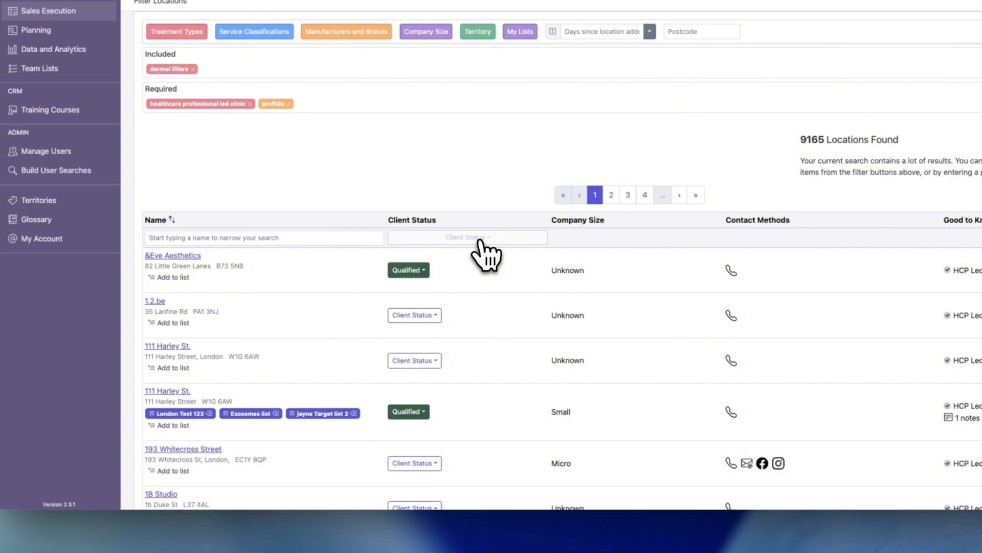
left_click(479, 241)
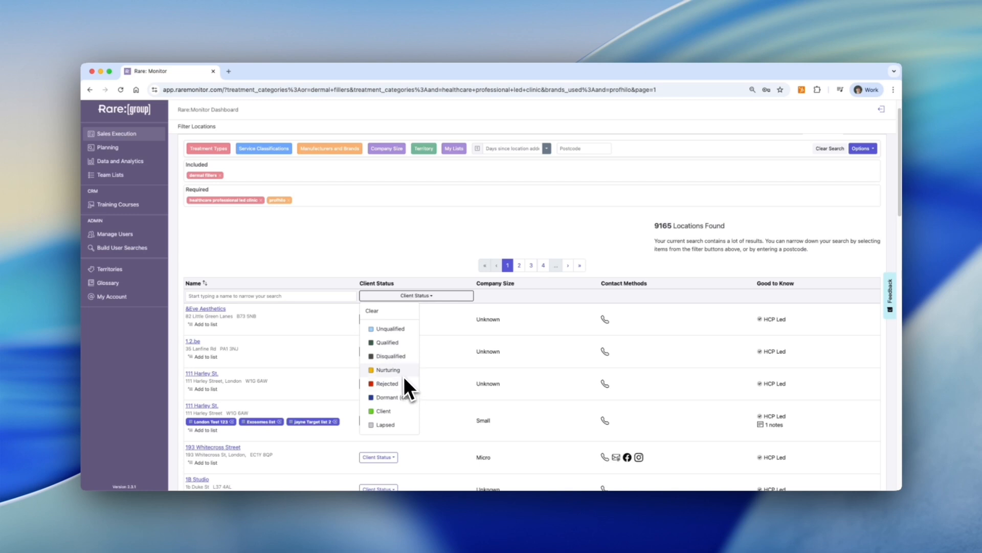
left_click(435, 262)
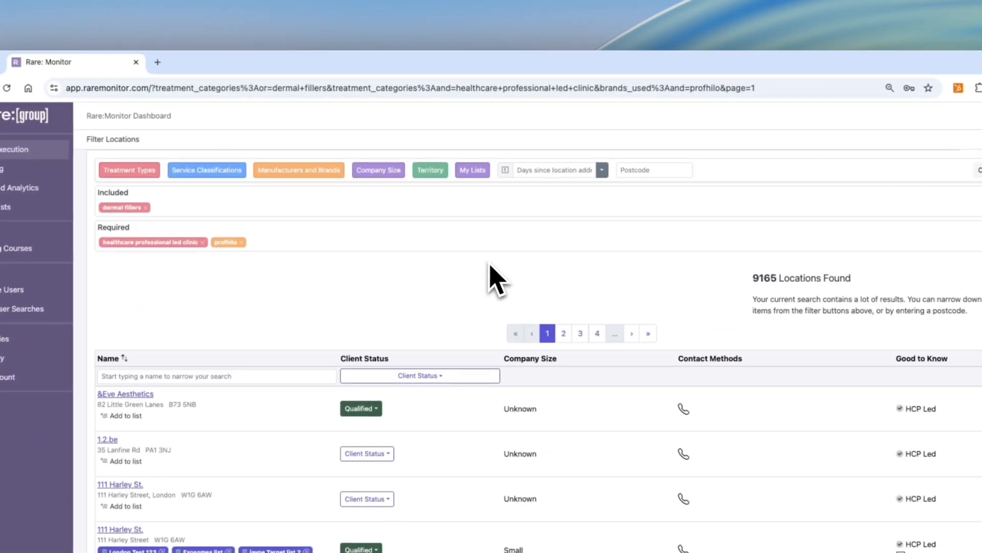
scroll(467, 215, "up", 1)
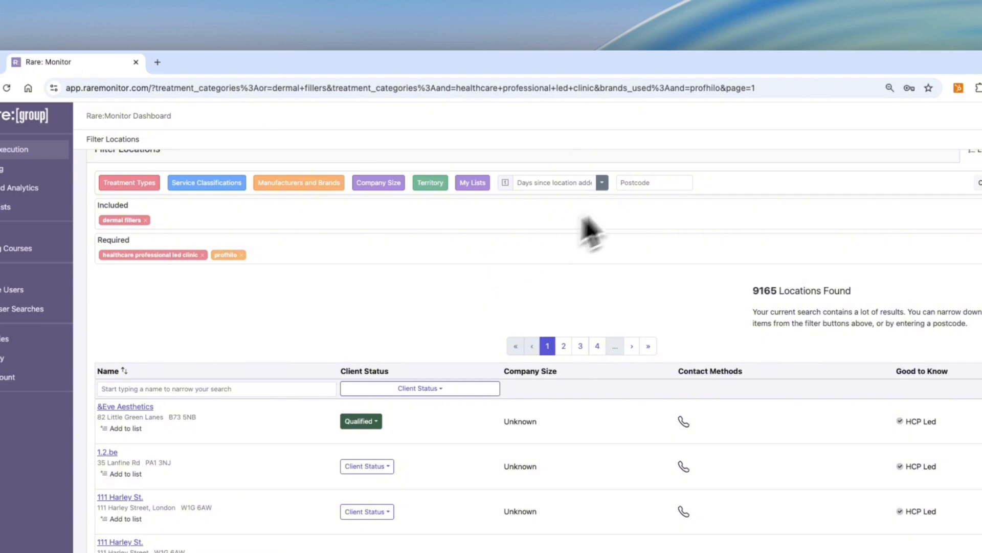
Filter the locations by the postcode B1
left_click(642, 183)
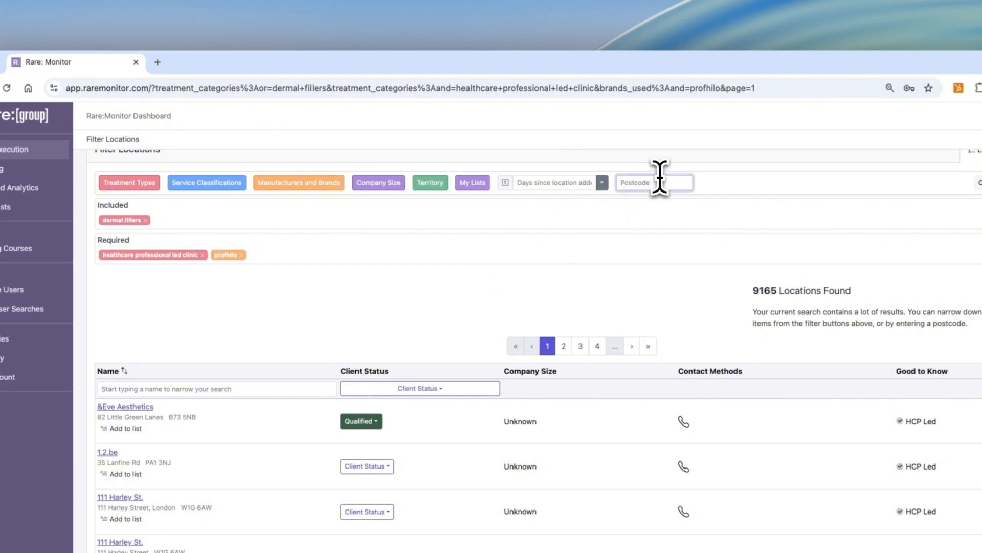
type("B1")
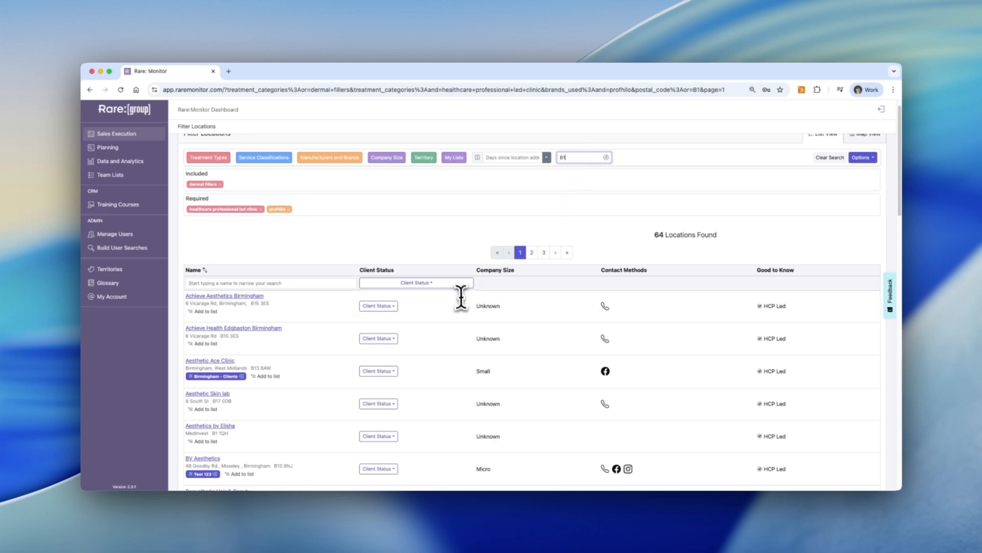
Start adding the search results to a new list named BRIMINGHAM
left_click(865, 158)
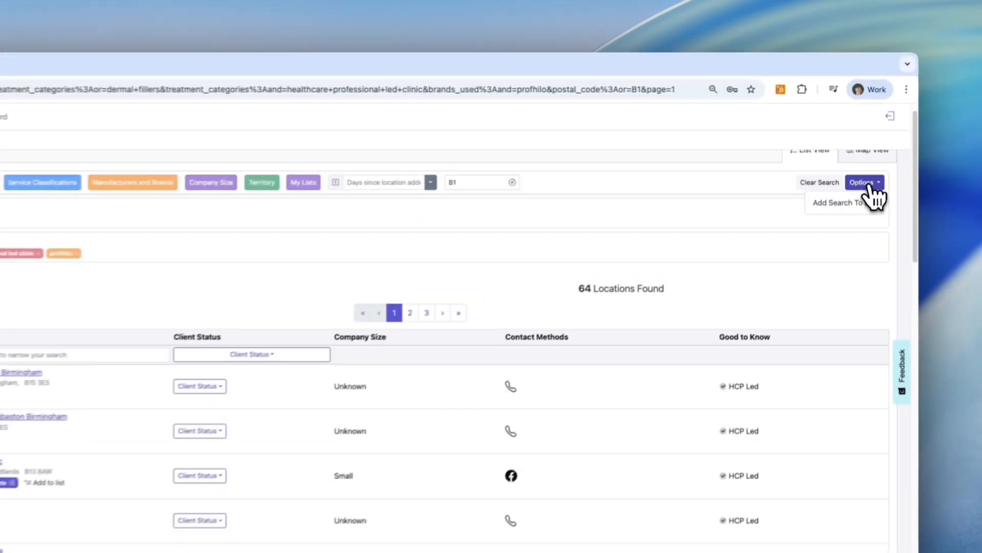
left_click(852, 173)
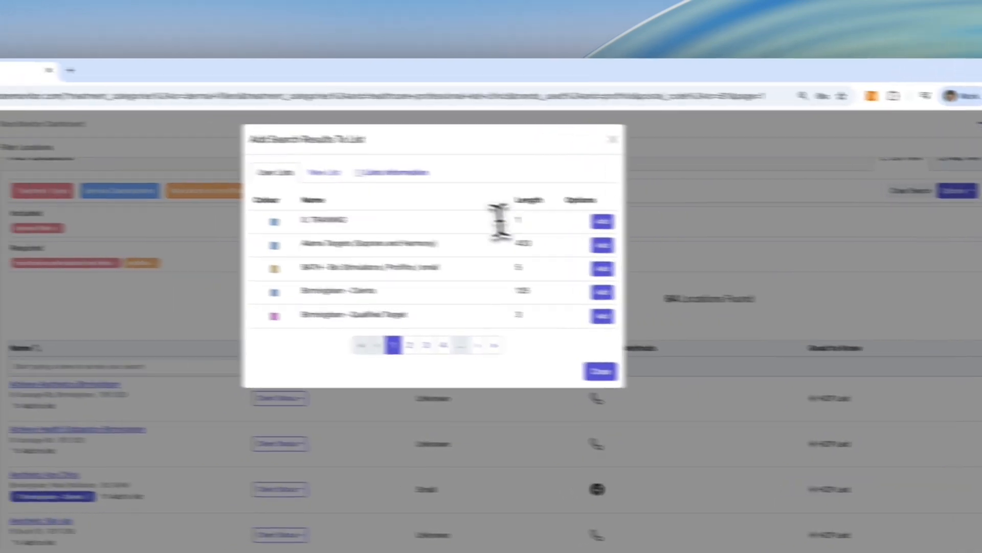
left_click(385, 180)
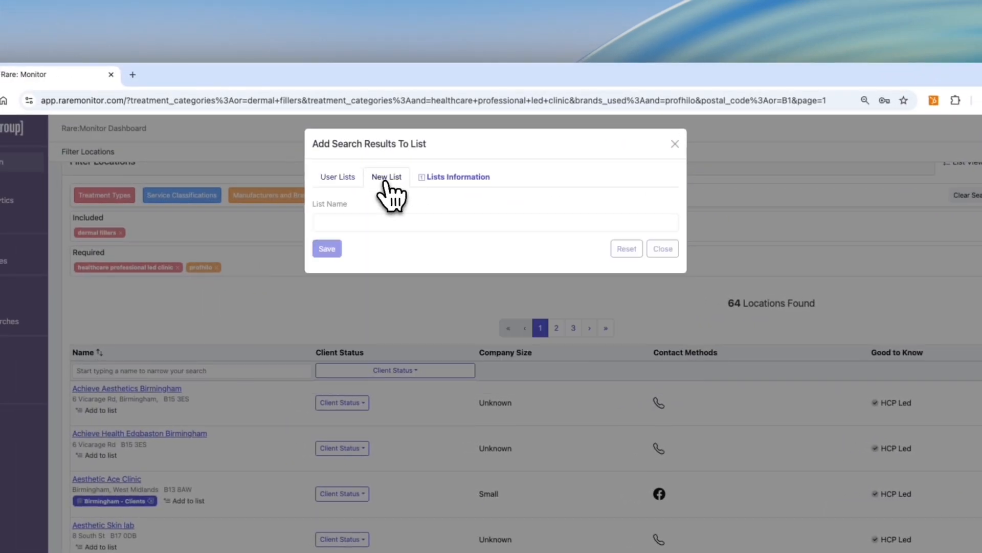
left_click(361, 223)
type("BR")
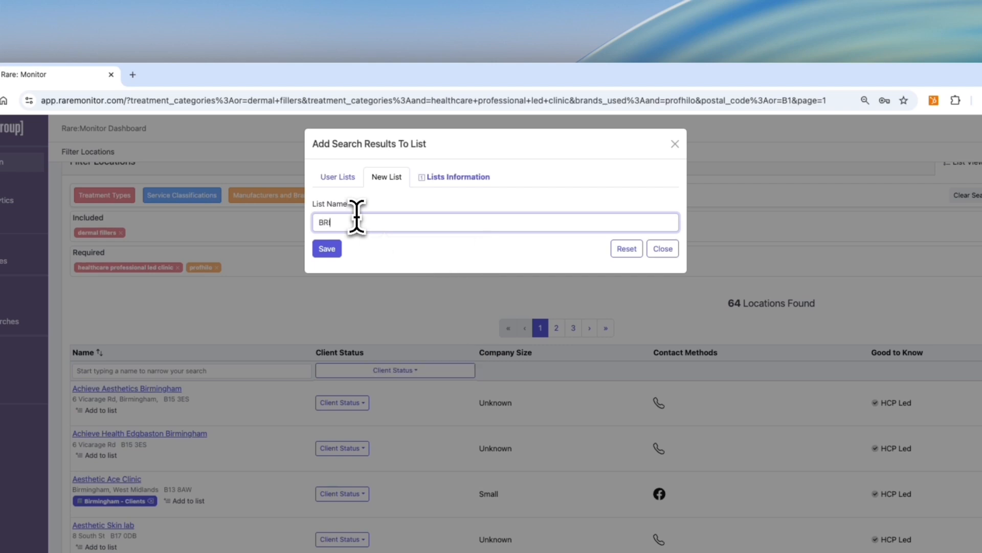
type("IMINGHAM")
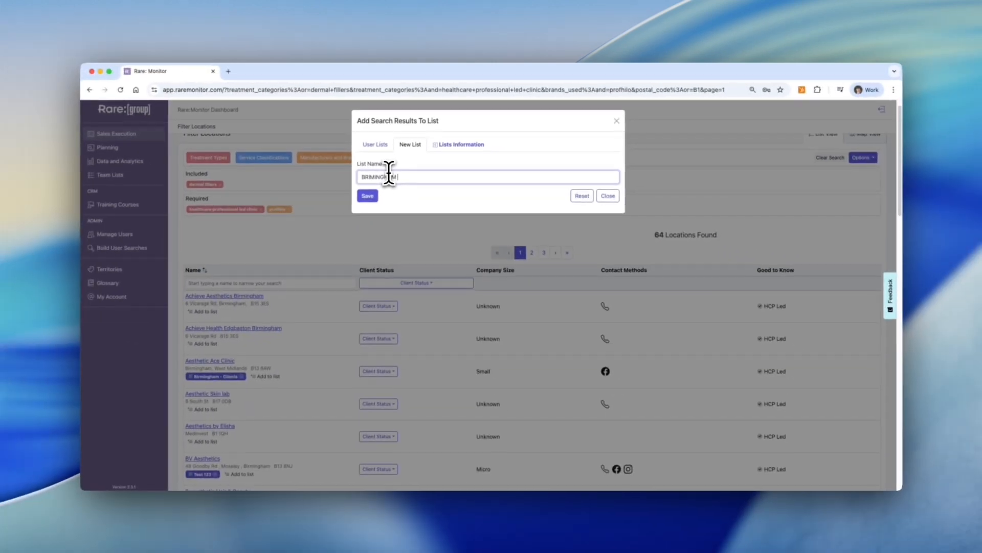